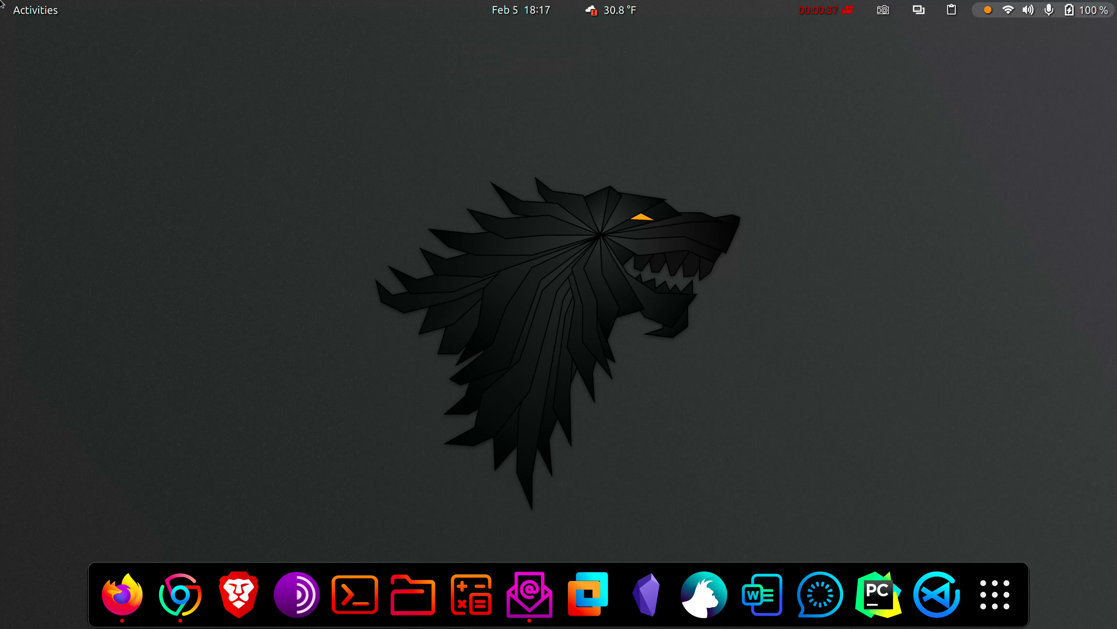
Open the system Settings on the About page
{"action": "key", "text": "Return"}
{"action": "key", "text": "Down"}
{"action": "key", "text": "Down"}
{"action": "key", "text": "Down"}
{"action": "key", "text": "Down"}
{"action": "key", "text": "Down"}
{"action": "key", "text": "Down"}
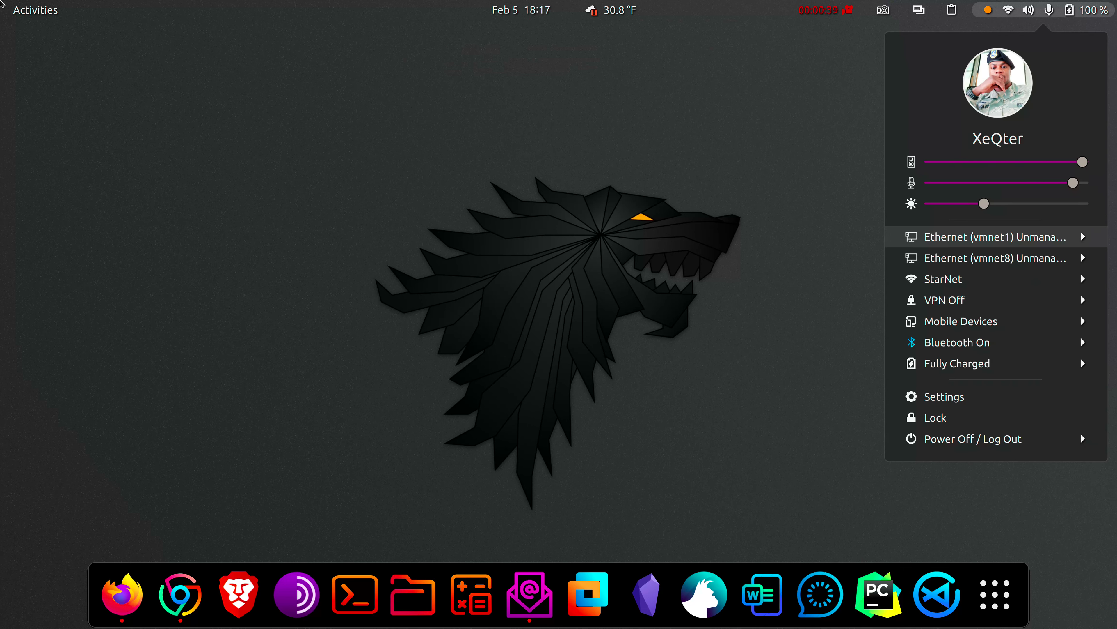
{"action": "key", "text": "Up"}
{"action": "key", "text": "Up"}
{"action": "key", "text": "Up"}
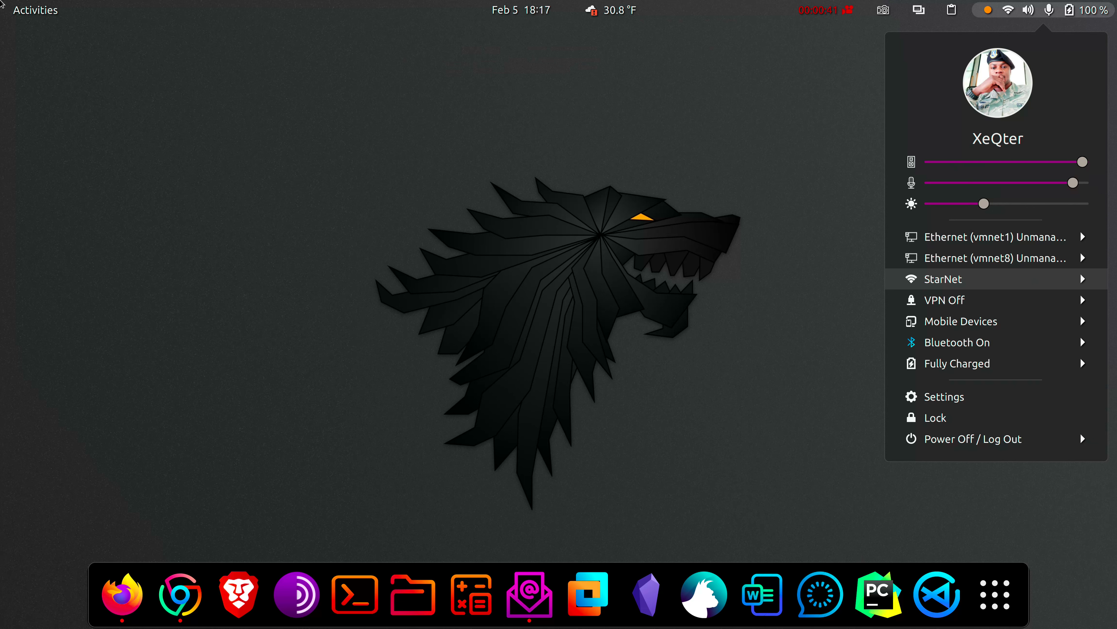
{"action": "key", "text": "Down"}
{"action": "key", "text": "Down"}
{"action": "key", "text": "Down"}
{"action": "key", "text": "Down"}
{"action": "key", "text": "Down"}
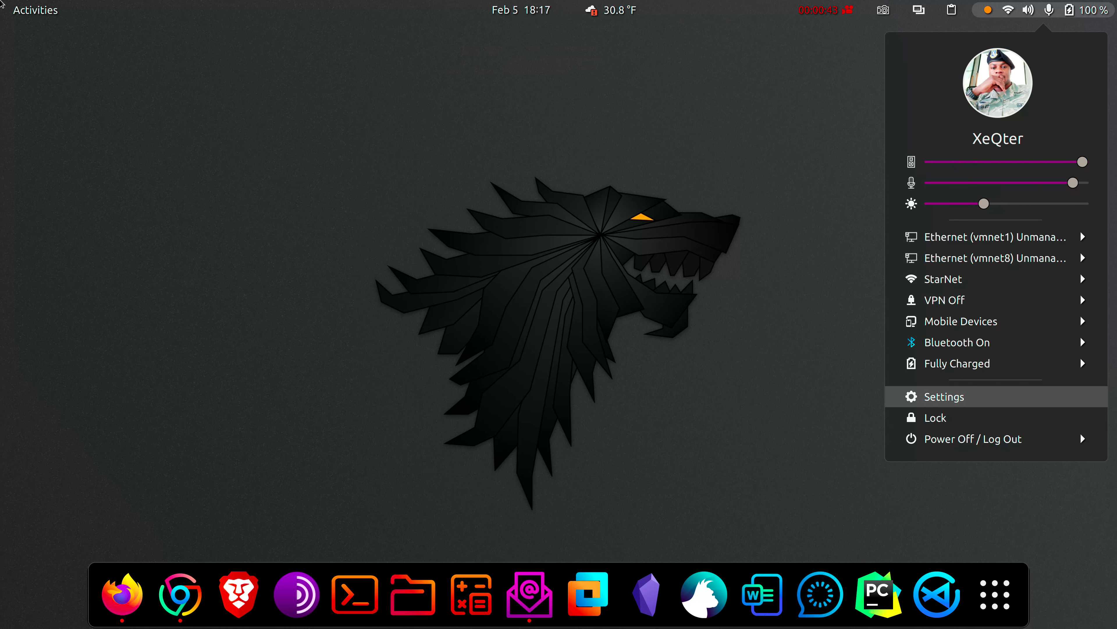
{"action": "key", "text": "Return"}
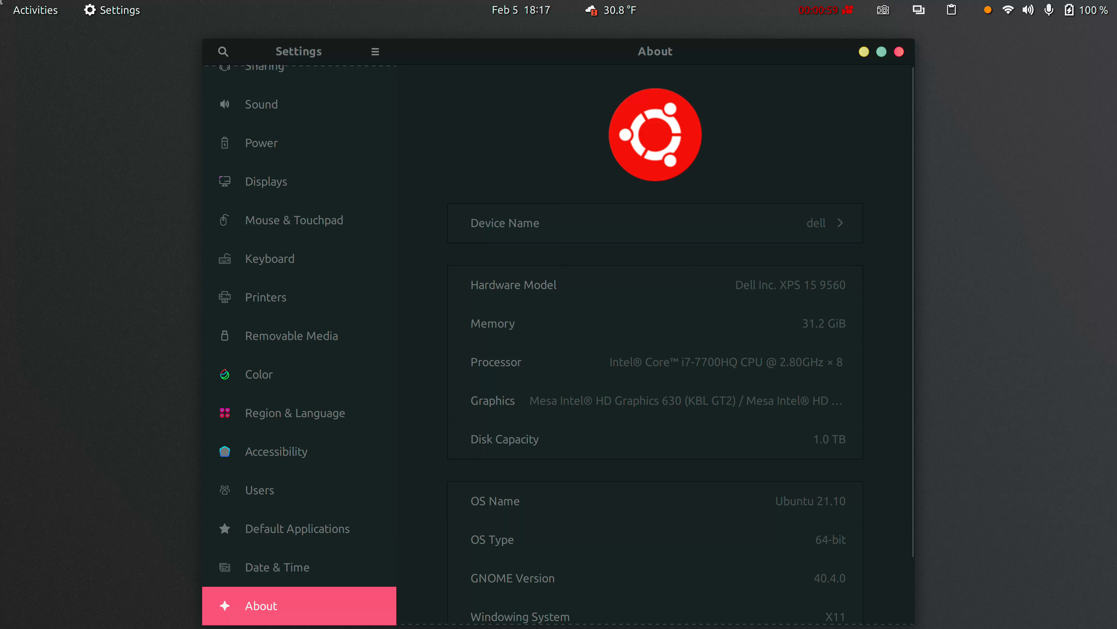
Highlight the model number in the Hardware Model entry of the About page
{"action": "key", "text": "shift+Right"}
{"action": "key", "text": "shift+Right"}
{"action": "key", "text": "shift+Right"}
{"action": "key", "text": "shift+Right"}
{"action": "key", "text": "shift+Right"}
{"action": "key", "text": "shift+Right"}
{"action": "key", "text": "shift+Right"}
{"action": "key", "text": "shift+Right"}
{"action": "key", "text": "shift+Right"}
{"action": "key", "text": "shift+Right"}
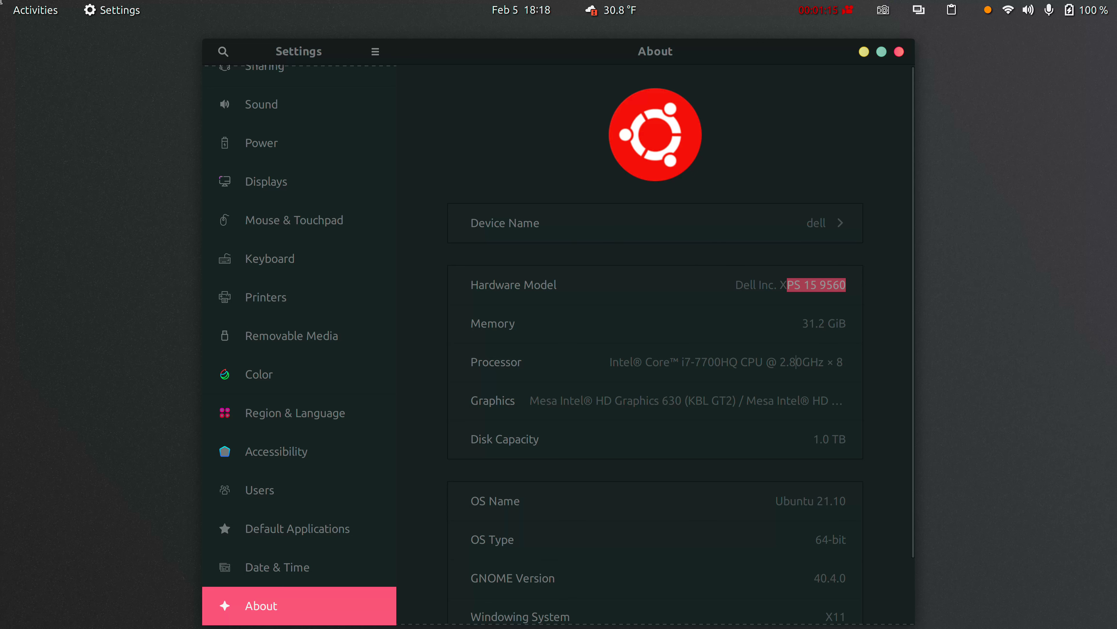
Highlight the Disk Capacity and OS Type values on the About page, and close Settings
{"action": "scroll", "coordinate": [656, 348], "scroll_direction": "down", "scroll_amount": 3}
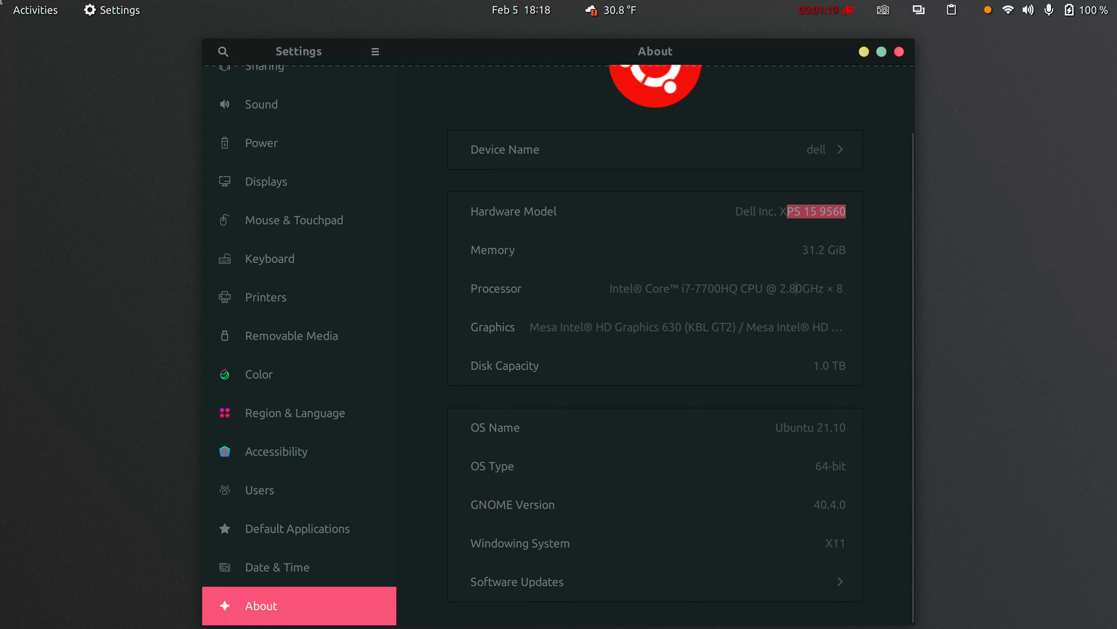
{"action": "left_click_drag", "start_coordinate": [814, 365], "coordinate": [846, 366]}
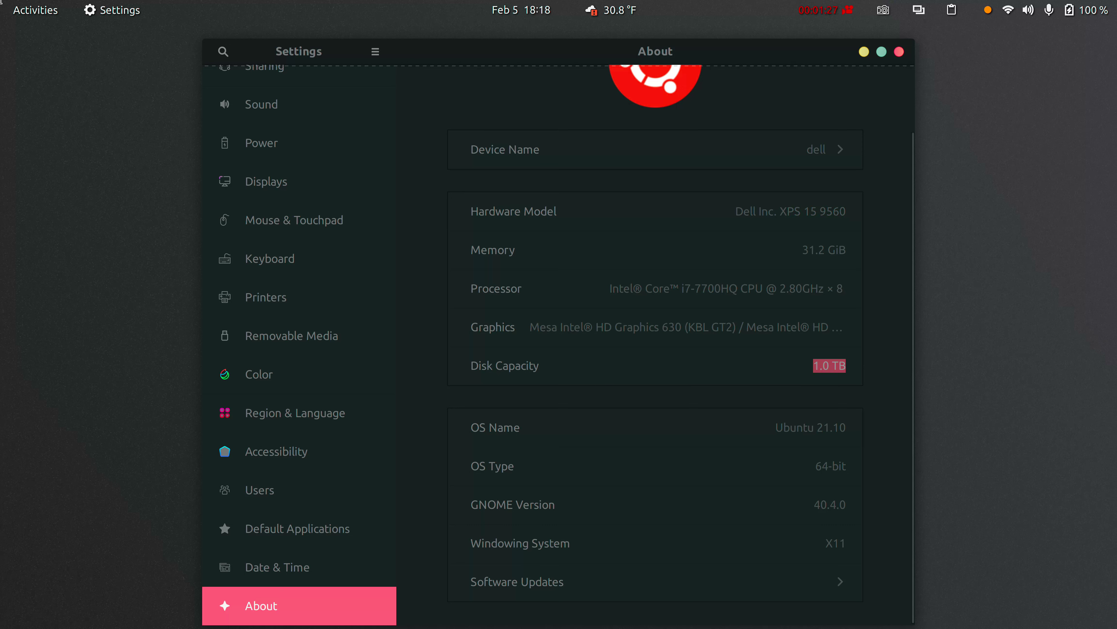
{"action": "left_click_drag", "start_coordinate": [816, 466], "coordinate": [846, 465]}
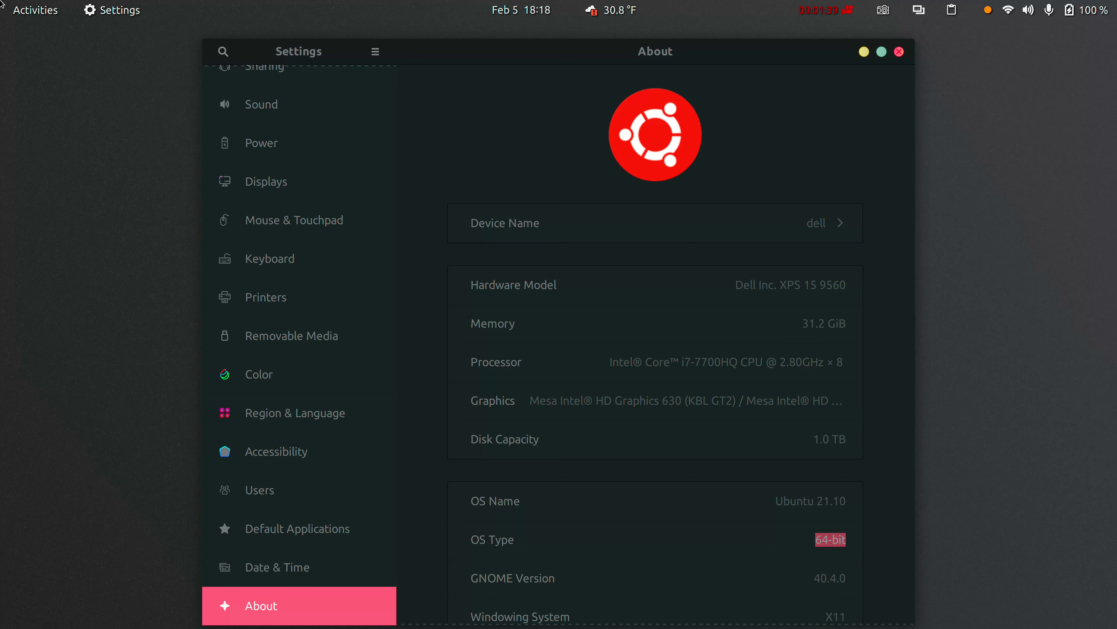
{"action": "key", "text": "ctrl+q"}
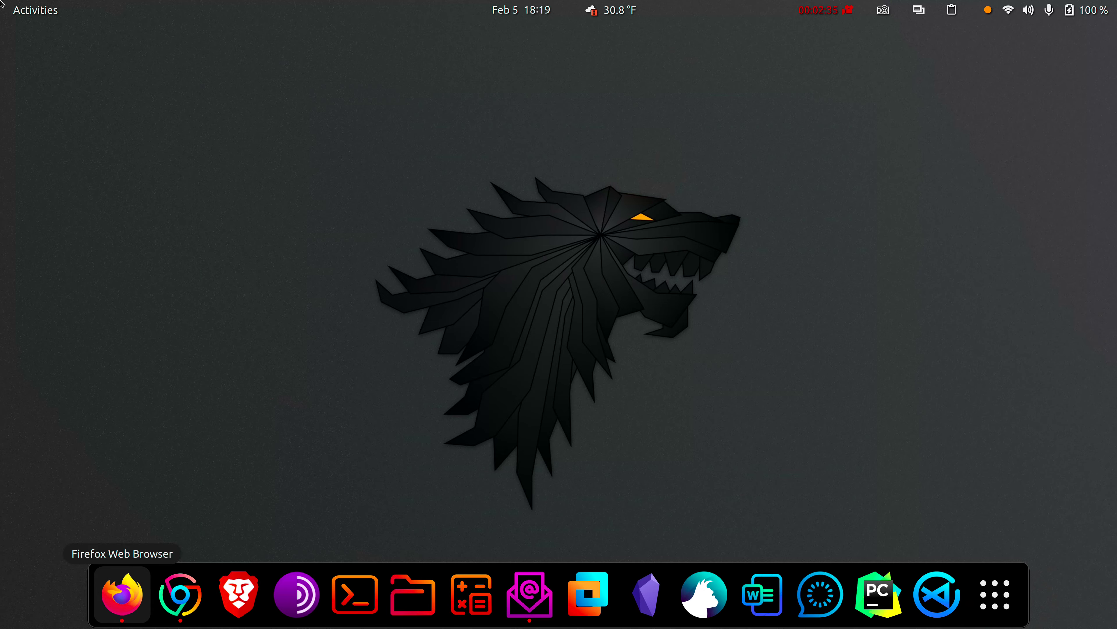
Switch to Firefox and highlight the web address of the open Mailspring page, getmailspring.com
{"action": "left_click", "coordinate": [122, 595]}
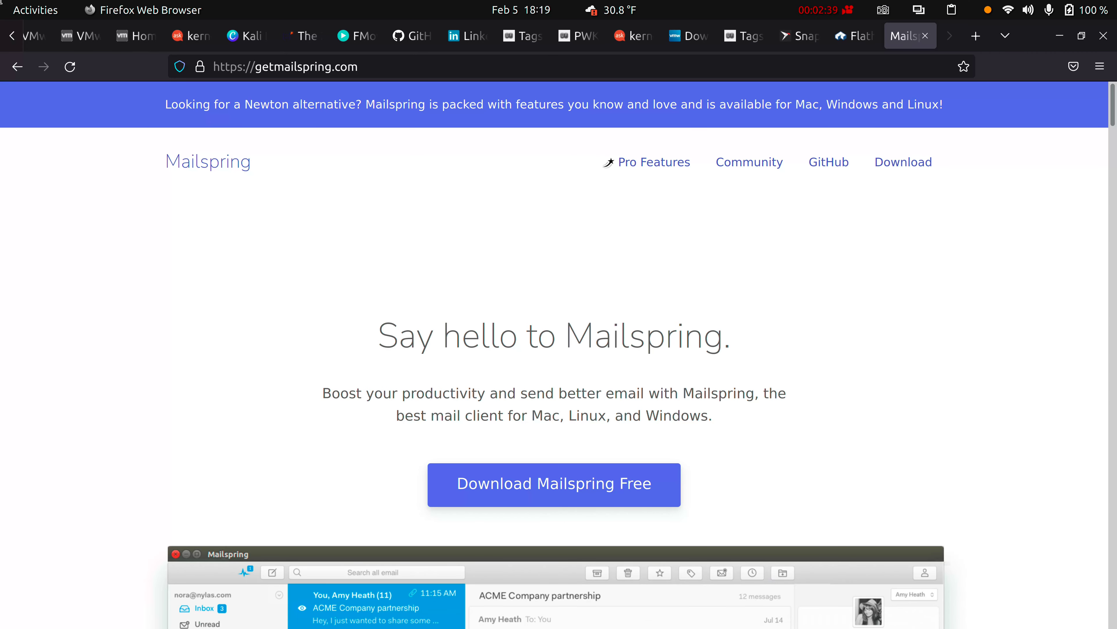
{"action": "key", "text": "ctrl+l"}
{"action": "key", "text": "shift+Left"}
{"action": "key", "text": "shift+Left"}
{"action": "key", "text": "shift+Left"}
{"action": "key", "text": "shift+Left"}
{"action": "key", "text": "shift+Left"}
{"action": "key", "text": "shift+Left"}
{"action": "key", "text": "shift+Left"}
{"action": "key", "text": "shift+Left"}
{"action": "key", "text": "shift+Left"}
{"action": "key", "text": "shift+Left"}
{"action": "key", "text": "shift+Left"}
{"action": "key", "text": "shift+Left"}
{"action": "key", "text": "shift+Left"}
{"action": "key", "text": "shift+Left"}
{"action": "key", "text": "shift+Left"}
{"action": "key", "text": "shift+Left"}
{"action": "key", "text": "shift+Left"}
{"action": "key", "text": "shift+Left"}
{"action": "key", "text": "shift+Left"}
{"action": "key", "text": "shift+Left"}
{"action": "key", "text": "shift+Right"}
{"action": "key", "text": "shift+Right"}
{"action": "key", "text": "shift+Right"}
{"action": "key", "text": "shift+Right"}
{"action": "key", "text": "shift+Right"}
{"action": "key", "text": "shift+Right"}
{"action": "key", "text": "shift+Right"}
{"action": "key", "text": "shift+Right"}
{"action": "key", "text": "shift+Right"}
{"action": "key", "text": "shift+Right"}
{"action": "key", "text": "shift+Right"}
{"action": "key", "text": "shift+Right"}
{"action": "key", "text": "shift+Right"}
{"action": "key", "text": "shift+Right"}
{"action": "key", "text": "shift+Right"}
{"action": "key", "text": "shift+Right"}
{"action": "key", "text": "shift+Right"}
{"action": "key", "text": "shift+Right"}
{"action": "key", "text": "shift+Left"}
{"action": "key", "text": "shift+Left"}
{"action": "key", "text": "shift+Left"}
{"action": "key", "text": "shift+Left"}
{"action": "key", "text": "shift+Left"}
{"action": "key", "text": "shift+Left"}
{"action": "key", "text": "shift+Left"}
{"action": "key", "text": "shift+Left"}
{"action": "key", "text": "shift+Left"}
{"action": "key", "text": "shift+Left"}
{"action": "key", "text": "shift+Left"}
{"action": "key", "text": "shift+Left"}
{"action": "key", "text": "shift+Left"}
{"action": "key", "text": "shift+Left"}
{"action": "key", "text": "shift+Left"}
{"action": "key", "text": "shift+Left"}
{"action": "key", "text": "shift+Left"}
{"action": "key", "text": "shift+Left"}
{"action": "key", "text": "shift+Left"}
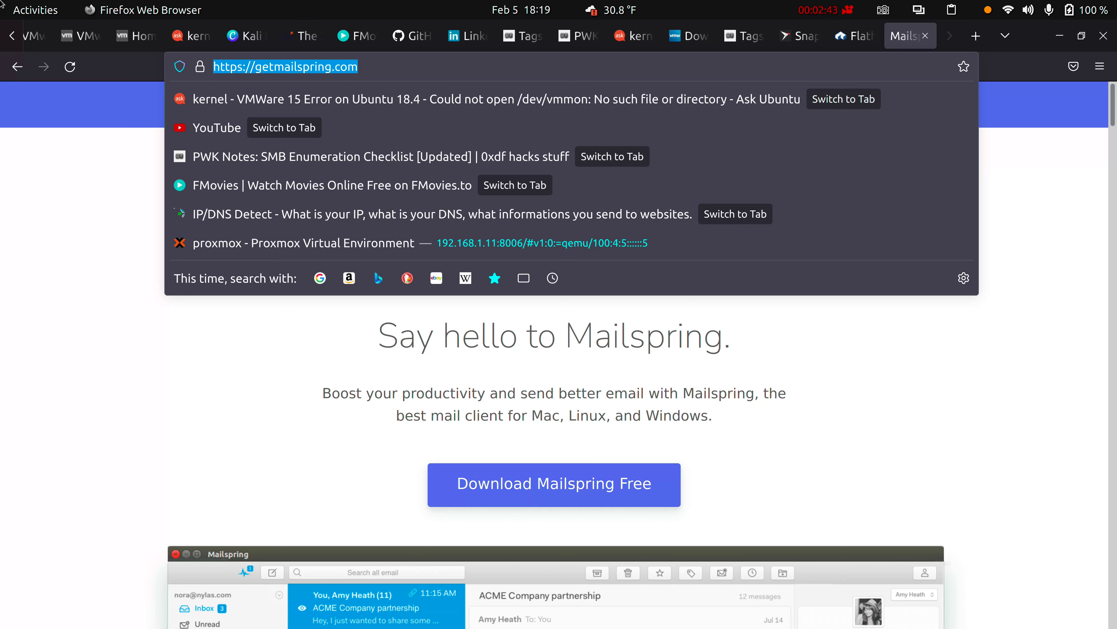
{"action": "key", "text": "Escape"}
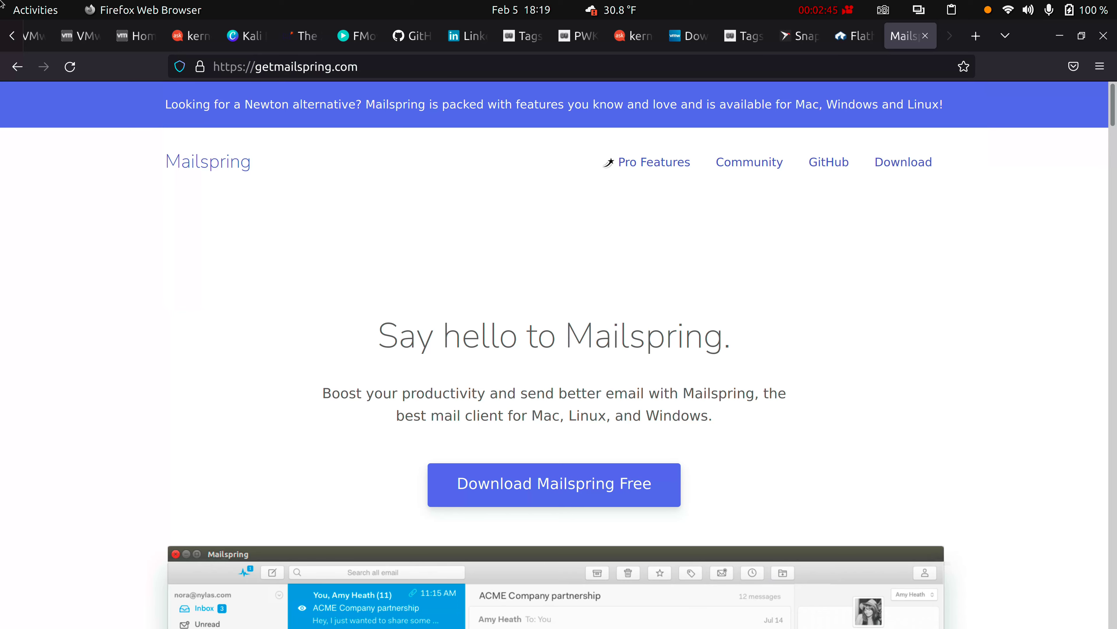
Examine the Mailspring home page from the feature list through search, spell check and localization to the Mailspring Pro section
{"action": "key", "text": "Down"}
{"action": "key", "text": "Down"}
{"action": "key", "text": "Down"}
{"action": "key", "text": "Down"}
{"action": "key", "text": "Down"}
{"action": "key", "text": "Down"}
{"action": "key", "text": "Down"}
{"action": "key", "text": "Down"}
{"action": "key", "text": "Down"}
{"action": "key", "text": "Down"}
{"action": "key", "text": "Down"}
{"action": "key", "text": "Down"}
{"action": "key", "text": "Down"}
{"action": "key", "text": "Down"}
{"action": "key", "text": "Down"}
{"action": "key", "text": "Down"}
{"action": "key", "text": "Down"}
{"action": "key", "text": "Down"}
{"action": "key", "text": "Down"}
{"action": "key", "text": "Down"}
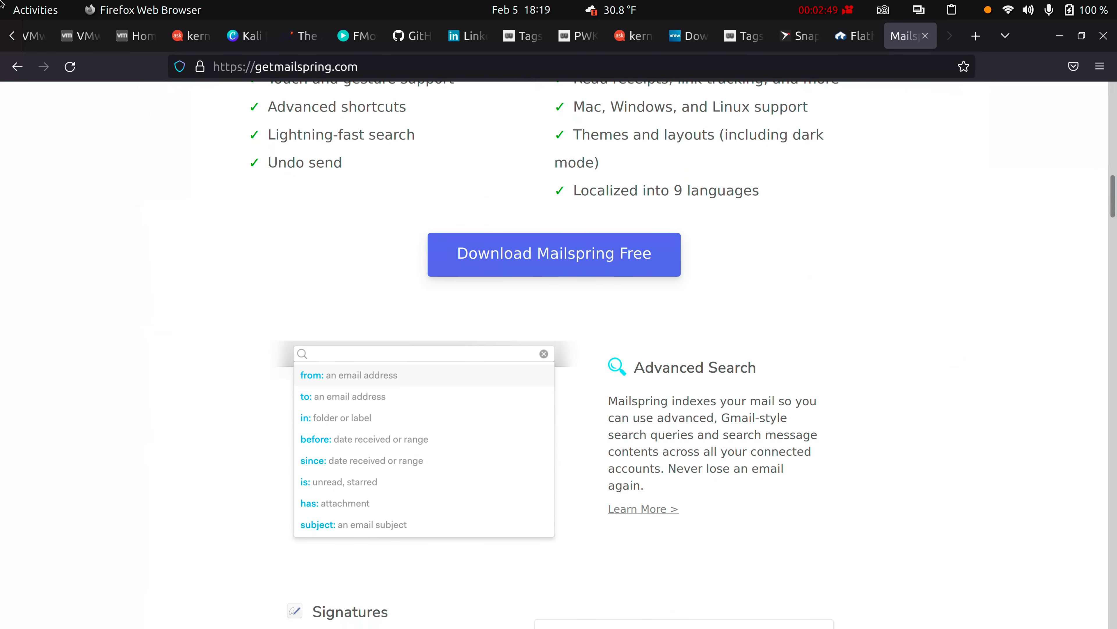
{"action": "key", "text": "Down"}
{"action": "key", "text": "Down"}
{"action": "key", "text": "Down"}
{"action": "key", "text": "Down"}
{"action": "key", "text": "Down"}
{"action": "key", "text": "Down"}
{"action": "key", "text": "Down"}
{"action": "key", "text": "Down"}
{"action": "key", "text": "Down"}
{"action": "key", "text": "Down"}
{"action": "key", "text": "Down"}
{"action": "key", "text": "Down"}
{"action": "key", "text": "Down"}
{"action": "key", "text": "Down"}
{"action": "key", "text": "Down"}
{"action": "key", "text": "Down"}
{"action": "key", "text": "Down"}
{"action": "key", "text": "Down"}
{"action": "key", "text": "Down"}
{"action": "key", "text": "Down"}
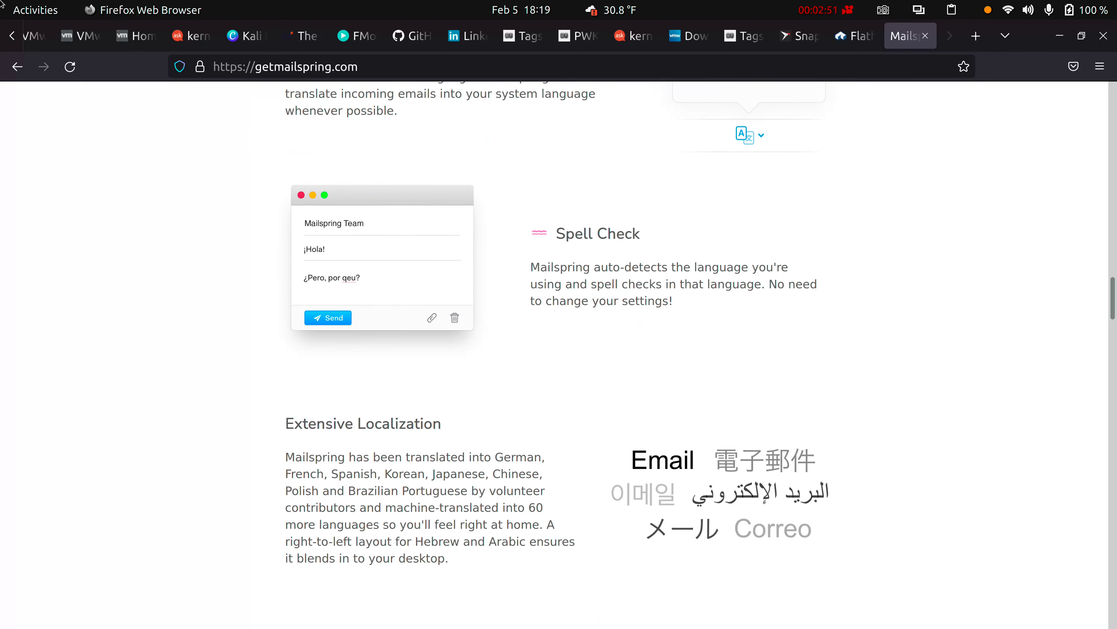
{"action": "key", "text": "Down"}
{"action": "key", "text": "Down"}
{"action": "key", "text": "Down"}
{"action": "key", "text": "Down"}
{"action": "key", "text": "Down"}
{"action": "key", "text": "Down"}
{"action": "key", "text": "Down"}
{"action": "key", "text": "Down"}
{"action": "key", "text": "Down"}
{"action": "key", "text": "Down"}
{"action": "key", "text": "Down"}
{"action": "key", "text": "Down"}
{"action": "key", "text": "Down"}
{"action": "key", "text": "Down"}
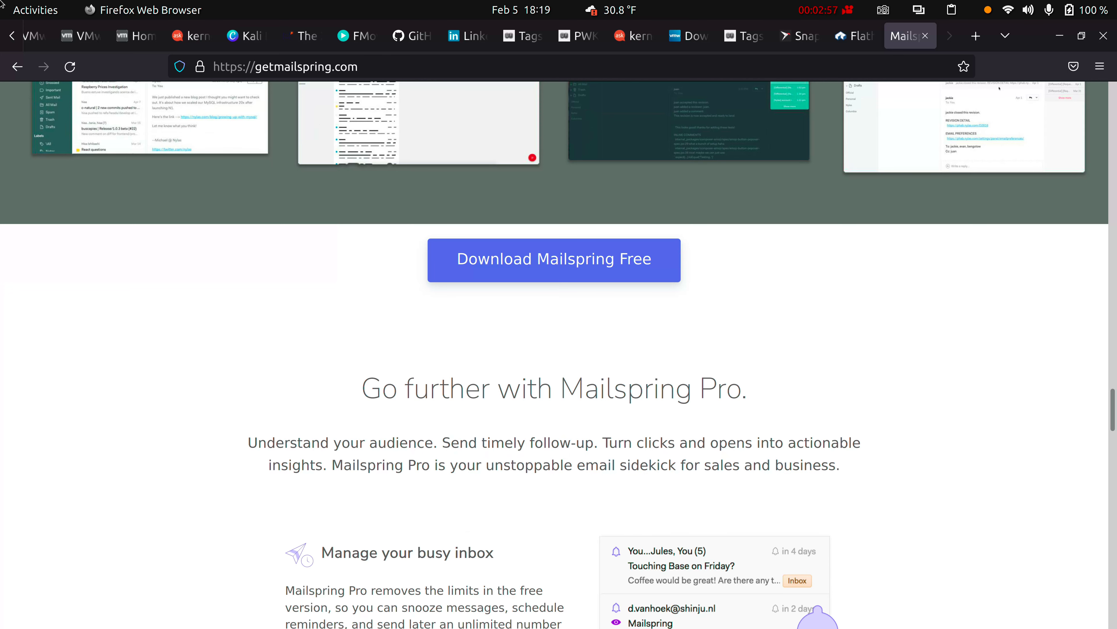
Examine the Mailspring Pro features down to the quick reply templates, and return to the start of the home page
{"action": "key", "text": "Down"}
{"action": "key", "text": "Down"}
{"action": "key", "text": "Down"}
{"action": "key", "text": "Down"}
{"action": "key", "text": "Down"}
{"action": "key", "text": "Down"}
{"action": "key", "text": "Down"}
{"action": "key", "text": "Down"}
{"action": "key", "text": "Down"}
{"action": "key", "text": "Down"}
{"action": "key", "text": "Down"}
{"action": "key", "text": "Down"}
{"action": "key", "text": "Down"}
{"action": "key", "text": "Down"}
{"action": "key", "text": "Down"}
{"action": "key", "text": "Down"}
{"action": "key", "text": "Down"}
{"action": "key", "text": "Down"}
{"action": "key", "text": "Down"}
{"action": "key", "text": "Down"}
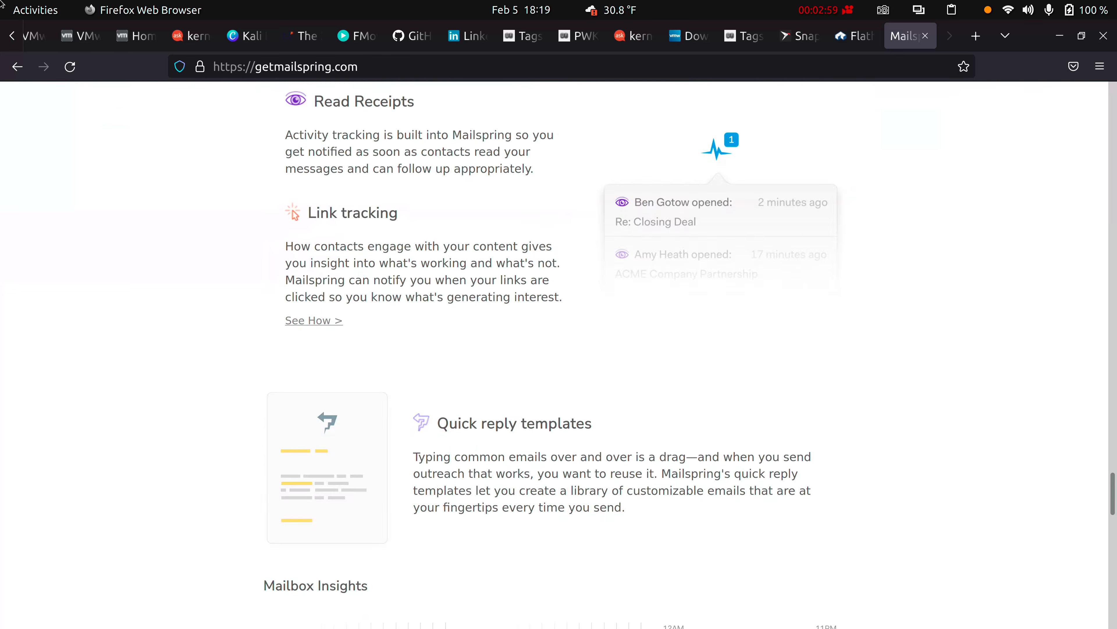
{"action": "key", "text": "Page_Up"}
{"action": "key", "text": "Page_Up"}
{"action": "key", "text": "Page_Up"}
{"action": "key", "text": "Page_Up"}
{"action": "key", "text": "Home"}
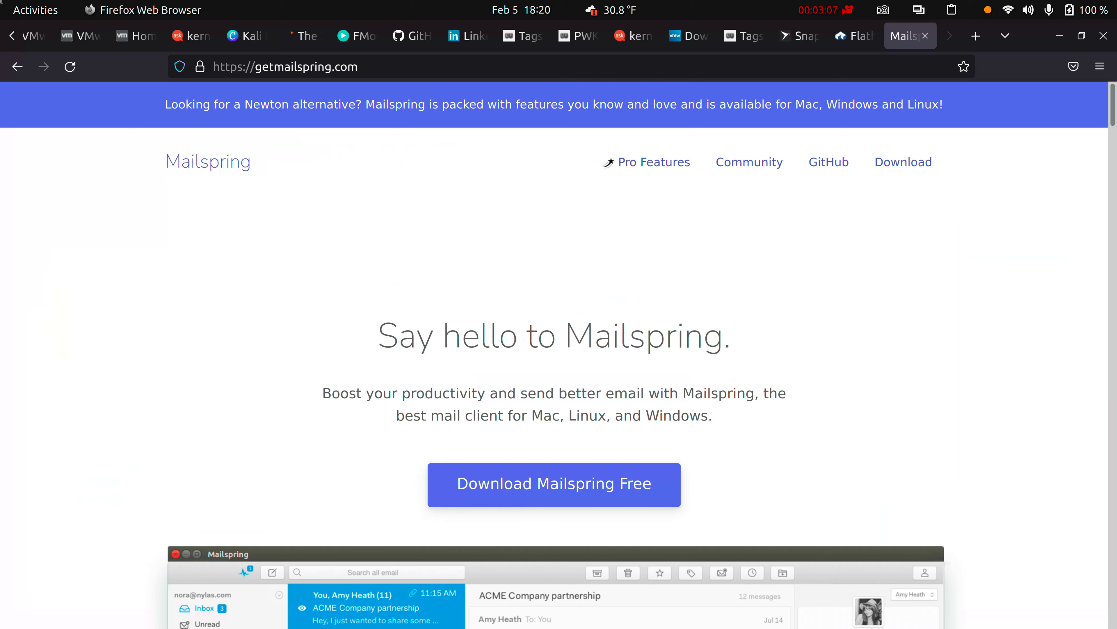
Highlight "Mac, Windows and Linux!" in the announcement banner of the Mailspring home page
{"action": "key", "text": "shift+Right"}
{"action": "key", "text": "shift+Right"}
{"action": "key", "text": "shift+Right"}
{"action": "key", "text": "shift+Right"}
{"action": "key", "text": "shift+Right"}
{"action": "key", "text": "shift+Right"}
{"action": "key", "text": "shift+Right"}
{"action": "key", "text": "shift+Right"}
{"action": "key", "text": "shift+Right"}
{"action": "key", "text": "shift+Right"}
{"action": "key", "text": "shift+Right"}
{"action": "key", "text": "shift+Right"}
{"action": "key", "text": "shift+Right"}
{"action": "key", "text": "shift+Right"}
{"action": "key", "text": "shift+Right"}
{"action": "key", "text": "shift+Right"}
{"action": "key", "text": "shift+Right"}
{"action": "key", "text": "shift+Right"}
{"action": "key", "text": "shift+Right"}
{"action": "key", "text": "shift+Right"}
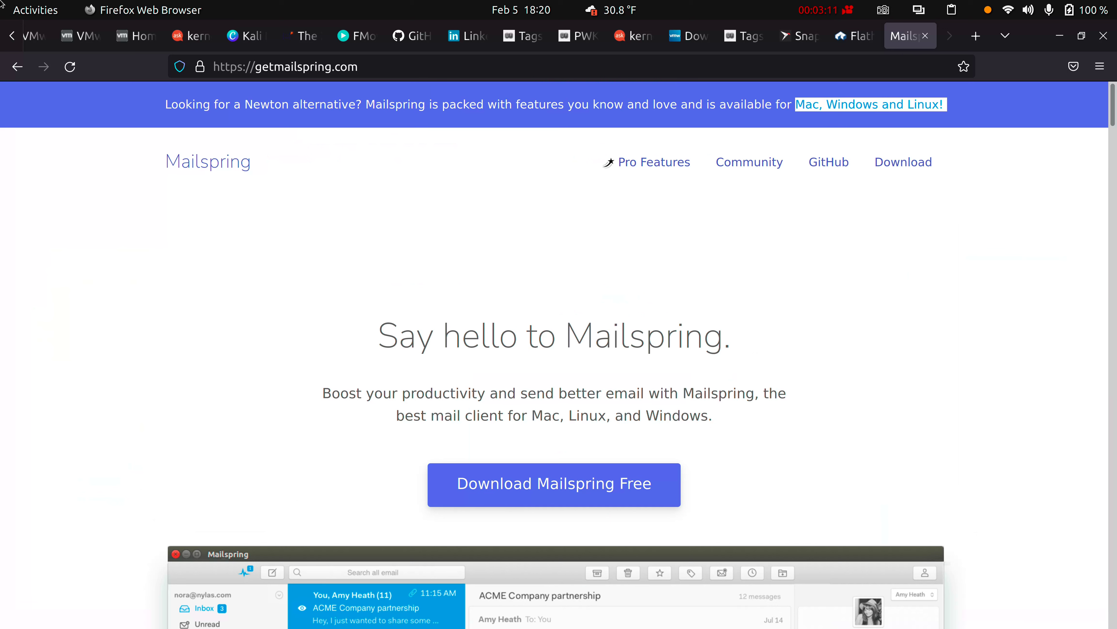
{"action": "key", "text": "Right"}
Highlight only the word "Linux!" in the announcement banner, and clear the selection
{"action": "key", "text": "shift+Left"}
{"action": "key", "text": "shift+Left"}
{"action": "key", "text": "shift+Left"}
{"action": "key", "text": "shift+Left"}
{"action": "key", "text": "shift+Left"}
{"action": "key", "text": "shift+Left"}
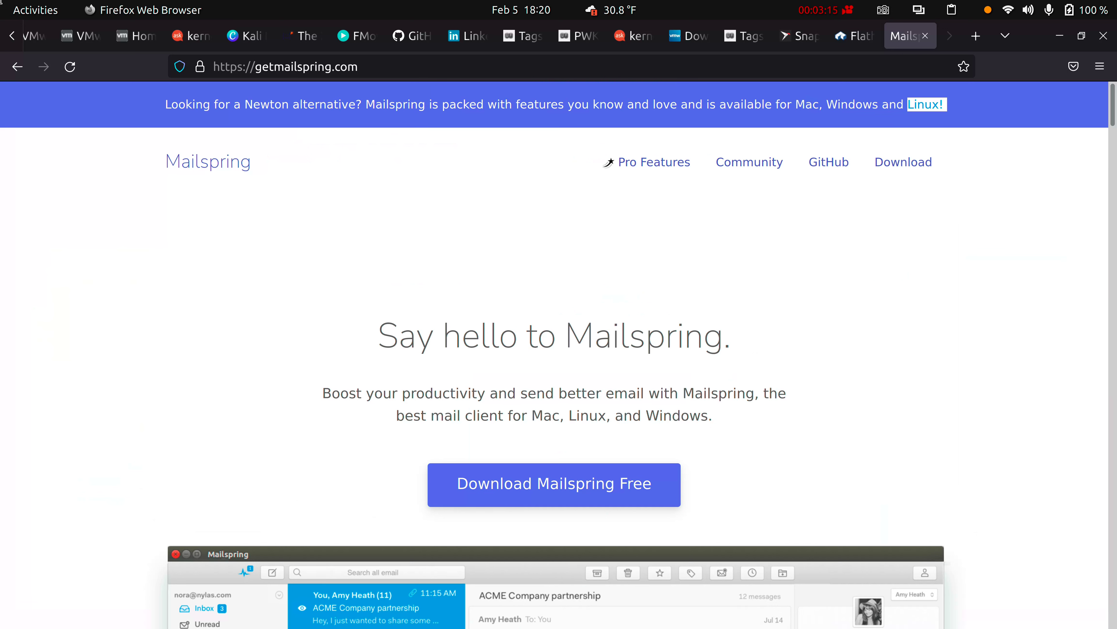
{"action": "key", "text": "Right"}
Show the open Snapcraft and Flathub home pages, and return to Snapcraft
{"action": "left_click", "coordinate": [799, 35]}
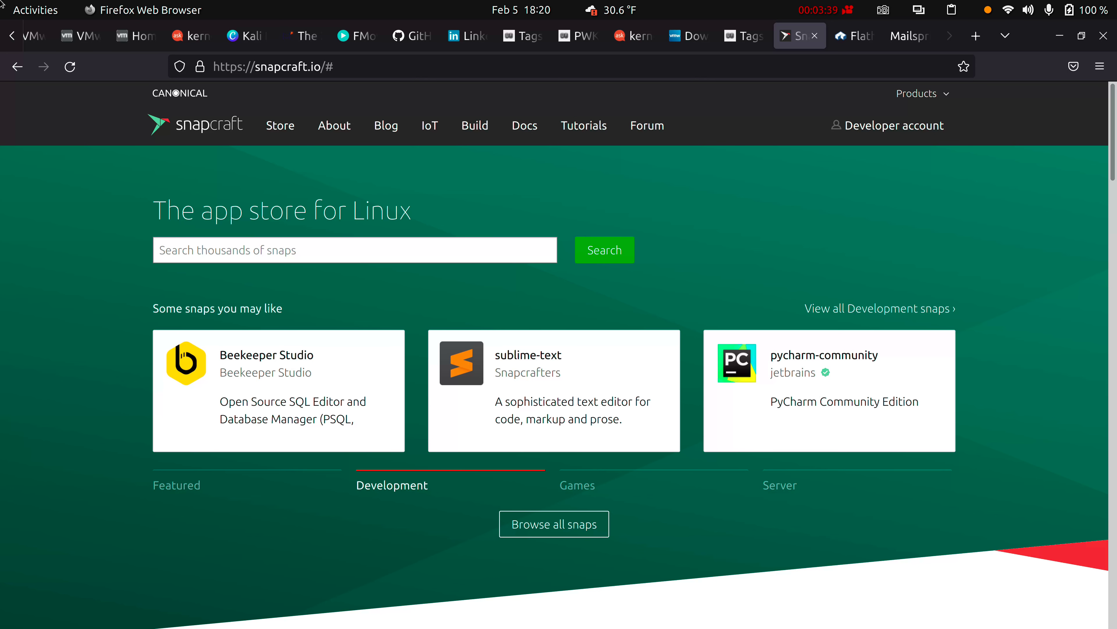
{"action": "left_click", "coordinate": [854, 36]}
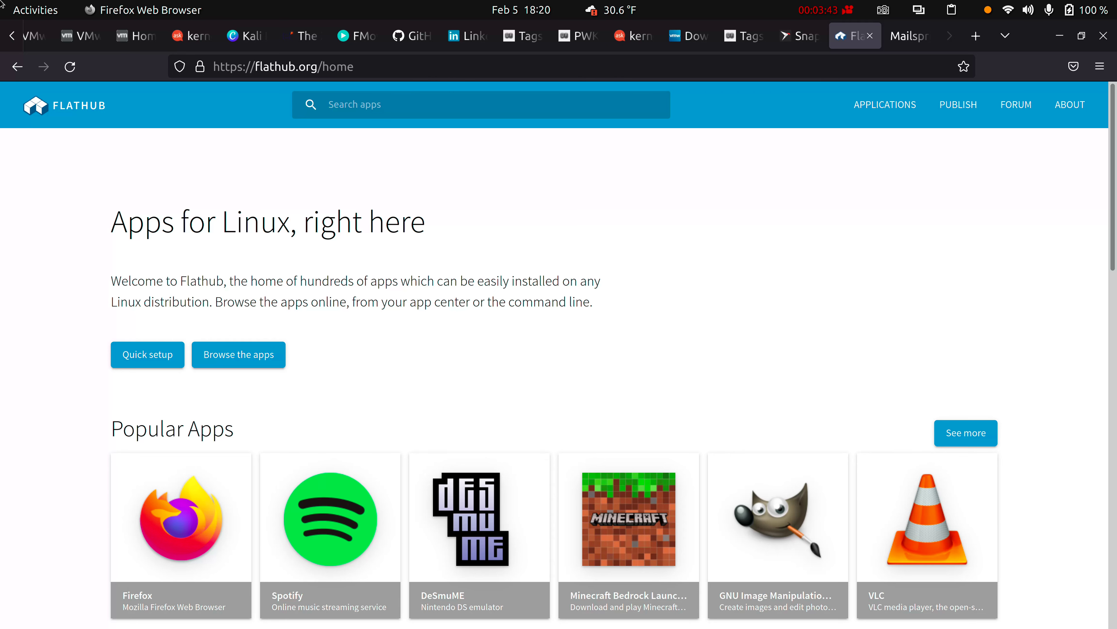
{"action": "key", "text": "ctrl+shift+Tab"}
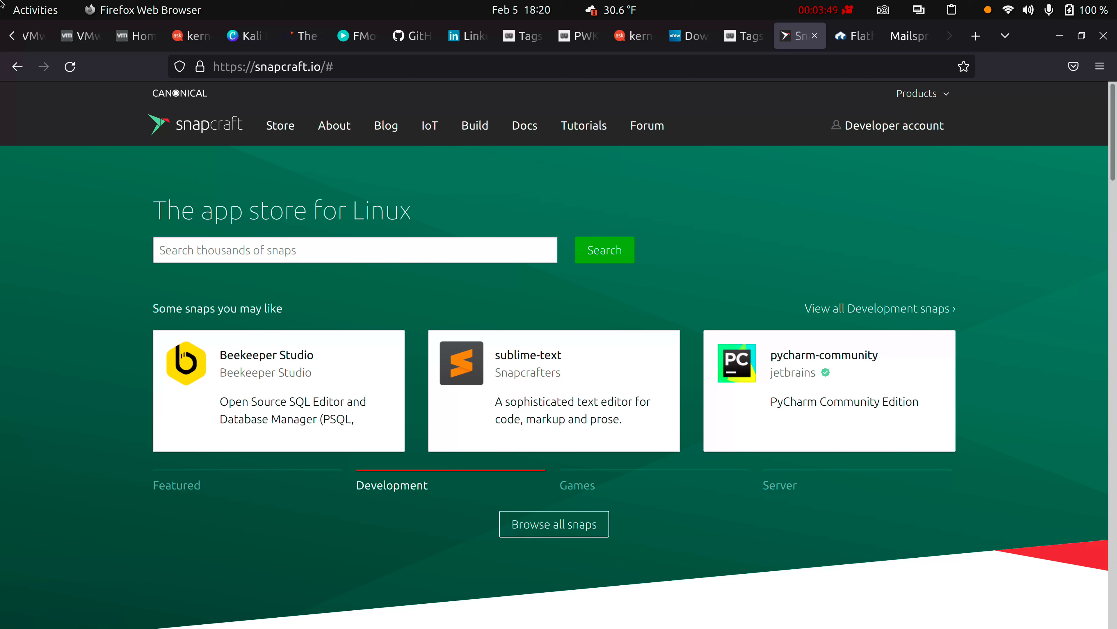
Search the Snapcraft store for mailspring and open the mailspring snap's page
{"action": "key", "text": "Tab"}
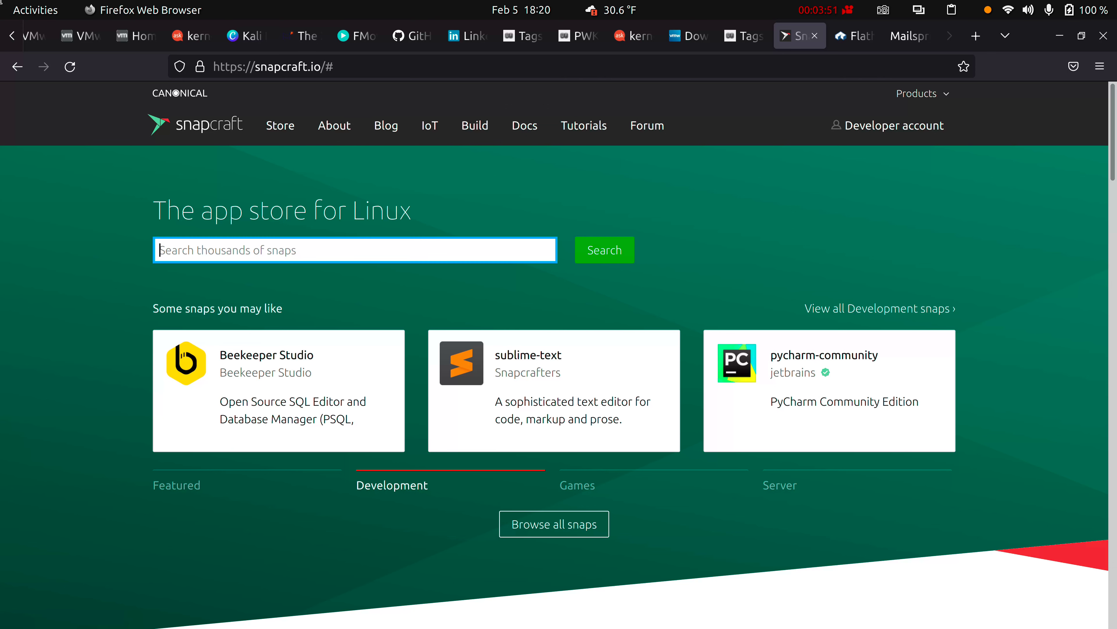
{"action": "type", "text": "mail"}
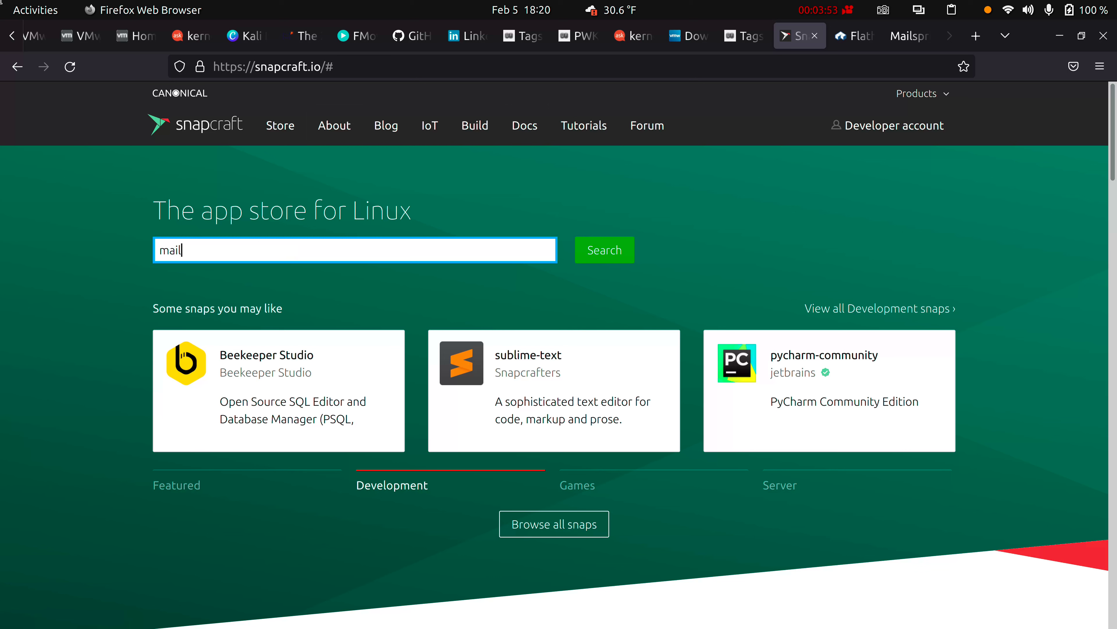
{"action": "type", "text": "spring"}
{"action": "key", "text": "Tab"}
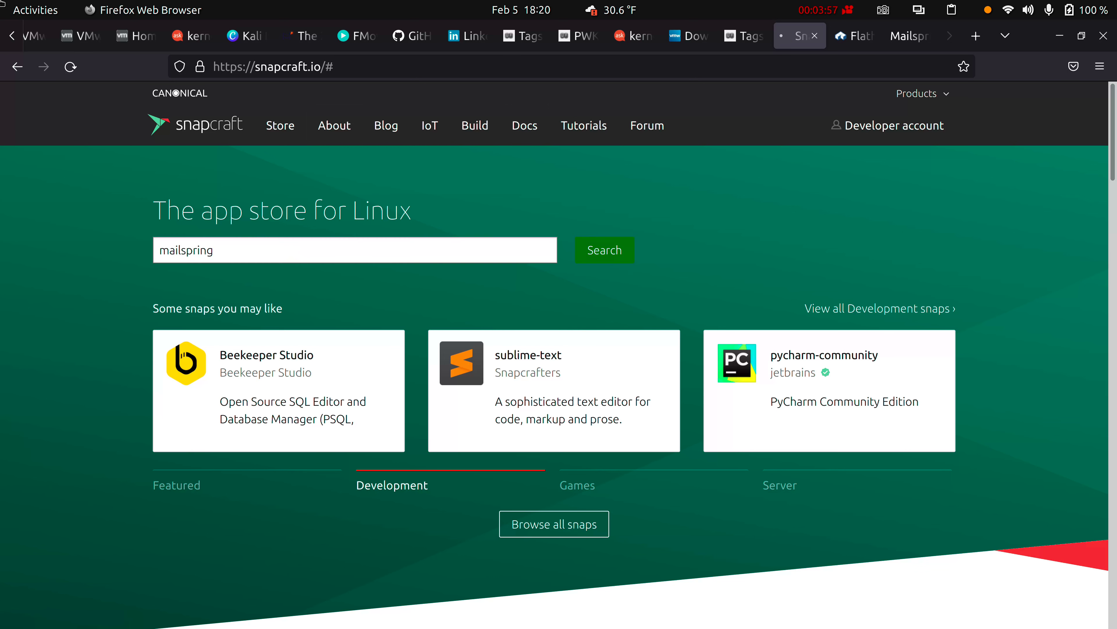
{"action": "key", "text": "Return"}
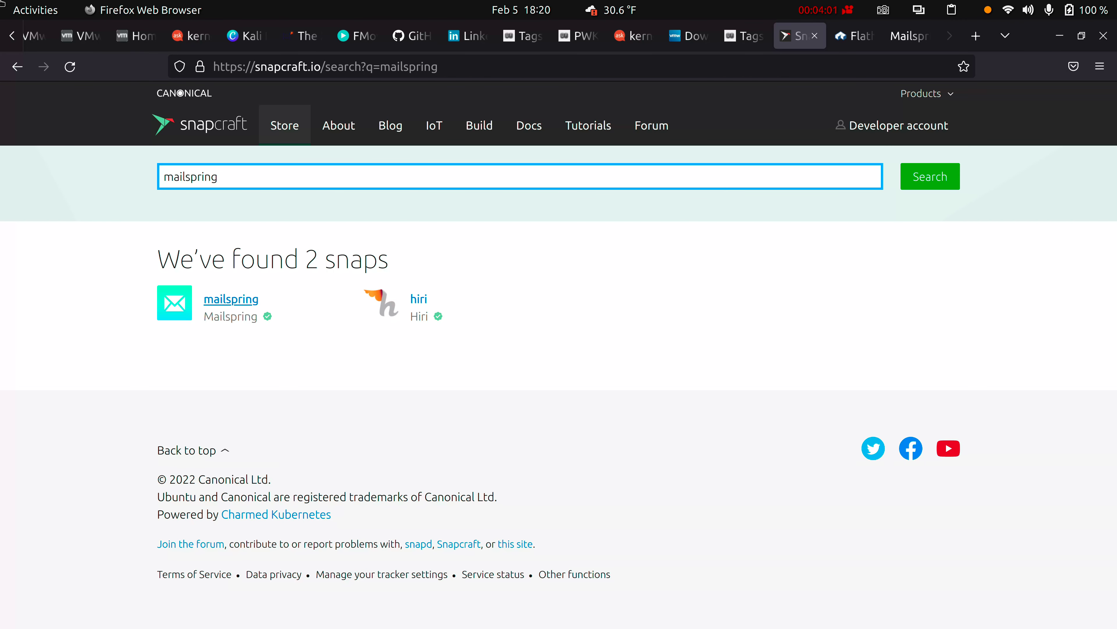
{"action": "left_click", "coordinate": [231, 299]}
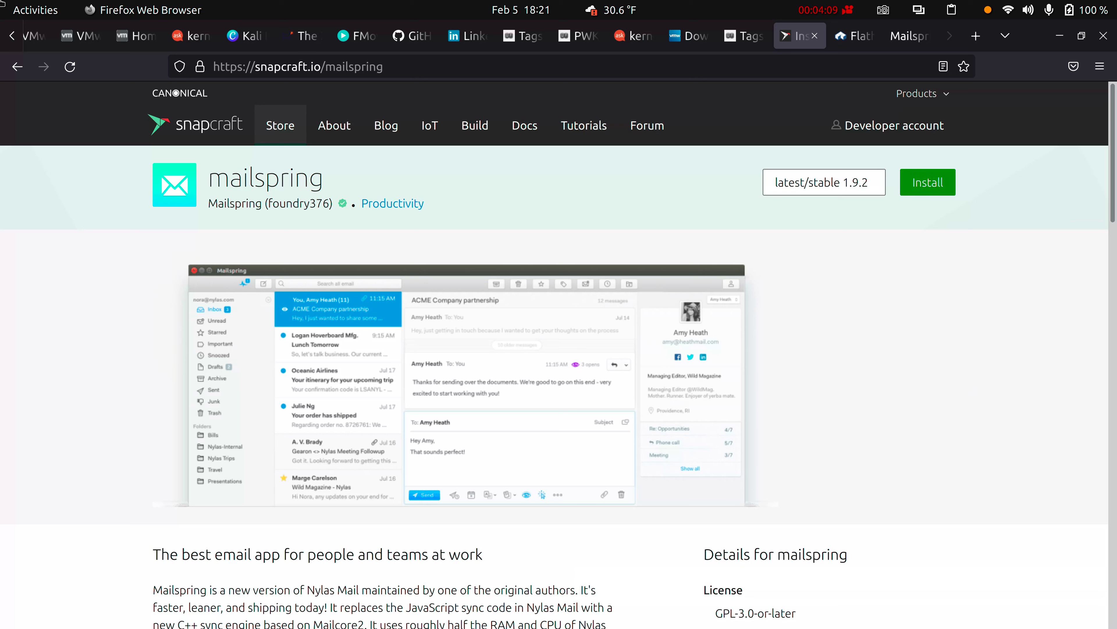
Show the snap's install options and copy the command "sudo snap install mailspring"
{"action": "left_click", "coordinate": [928, 182]}
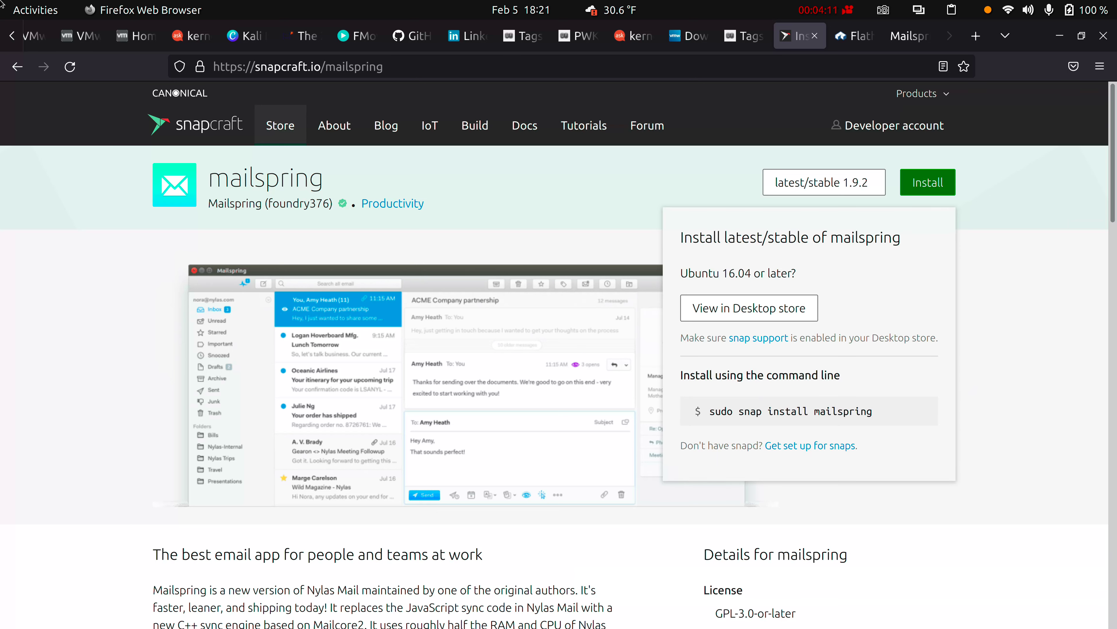
{"action": "left_click_drag", "start_coordinate": [872, 411], "coordinate": [709, 411]}
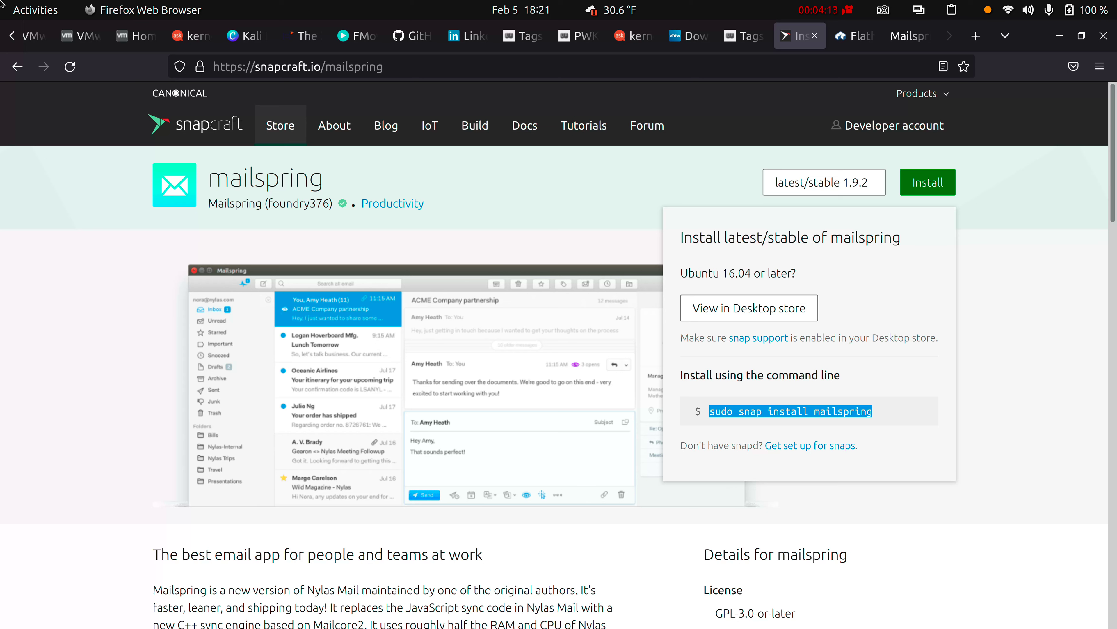
{"action": "right_click", "coordinate": [760, 410]}
{"action": "left_click", "coordinate": [783, 423]}
Switch to the Terminator terminal and paste "sudo snap install mailspring" at the prompt without running it
{"action": "key", "text": "super+h"}
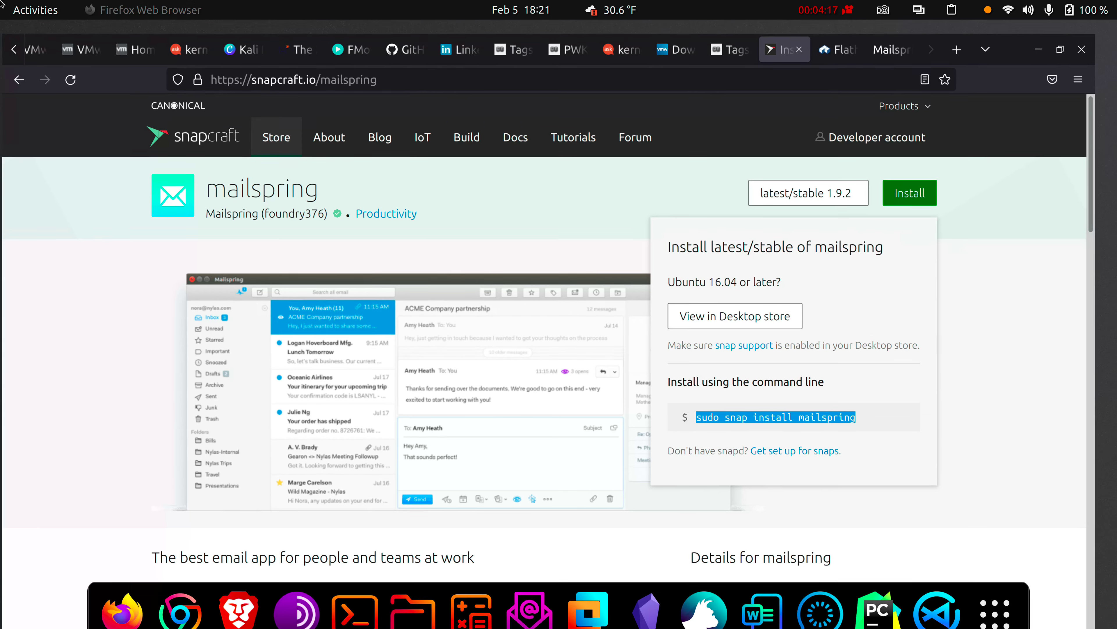
{"action": "key", "text": "super+5"}
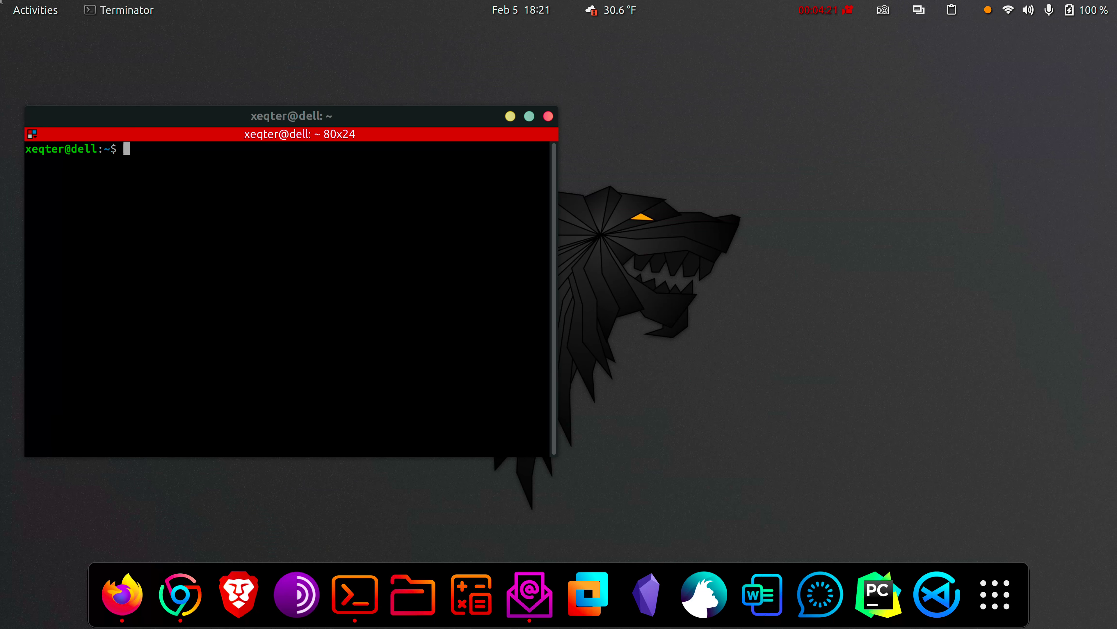
{"action": "right_click", "coordinate": [182, 198]}
{"action": "left_click", "coordinate": [207, 228]}
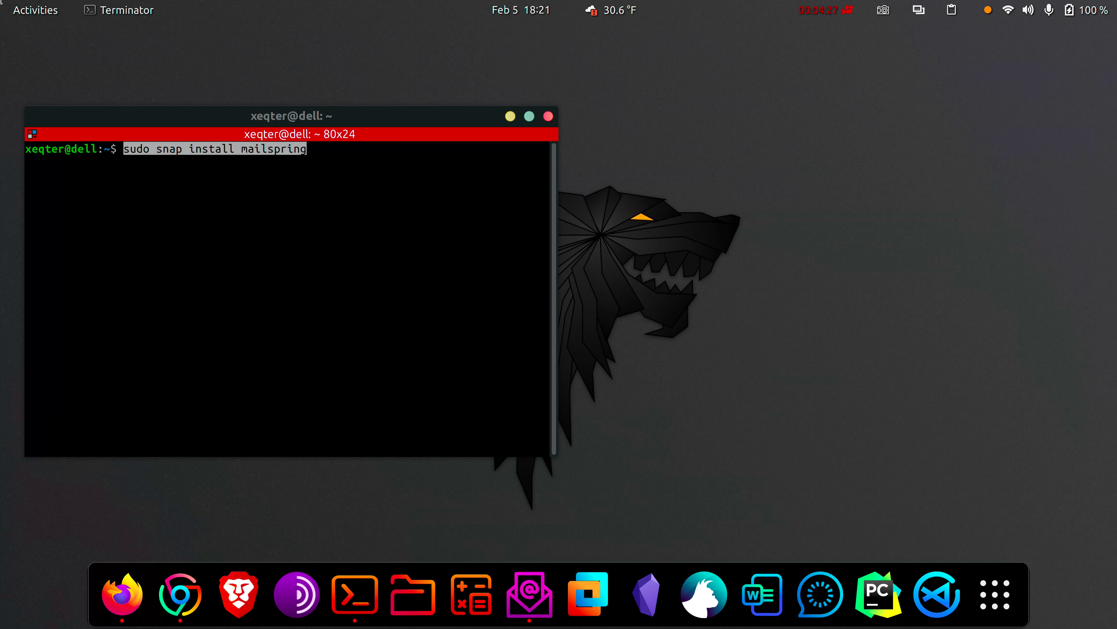
Delete the pasted snap install command from the terminal prompt
{"action": "key", "text": "BackSpace"}
{"action": "key", "text": "BackSpace"}
{"action": "key", "text": "BackSpace"}
{"action": "key", "text": "BackSpace"}
{"action": "key", "text": "BackSpace"}
{"action": "key", "text": "BackSpace"}
{"action": "key", "text": "BackSpace"}
{"action": "key", "text": "BackSpace"}
{"action": "key", "text": "BackSpace"}
{"action": "key", "text": "BackSpace"}
{"action": "key", "text": "BackSpace"}
{"action": "key", "text": "BackSpace"}
{"action": "key", "text": "BackSpace"}
{"action": "key", "text": "BackSpace"}
{"action": "key", "text": "BackSpace"}
{"action": "key", "text": "BackSpace"}
{"action": "key", "text": "BackSpace"}
{"action": "key", "text": "BackSpace"}
{"action": "key", "text": "BackSpace"}
{"action": "key", "text": "BackSpace"}
{"action": "key", "text": "BackSpace"}
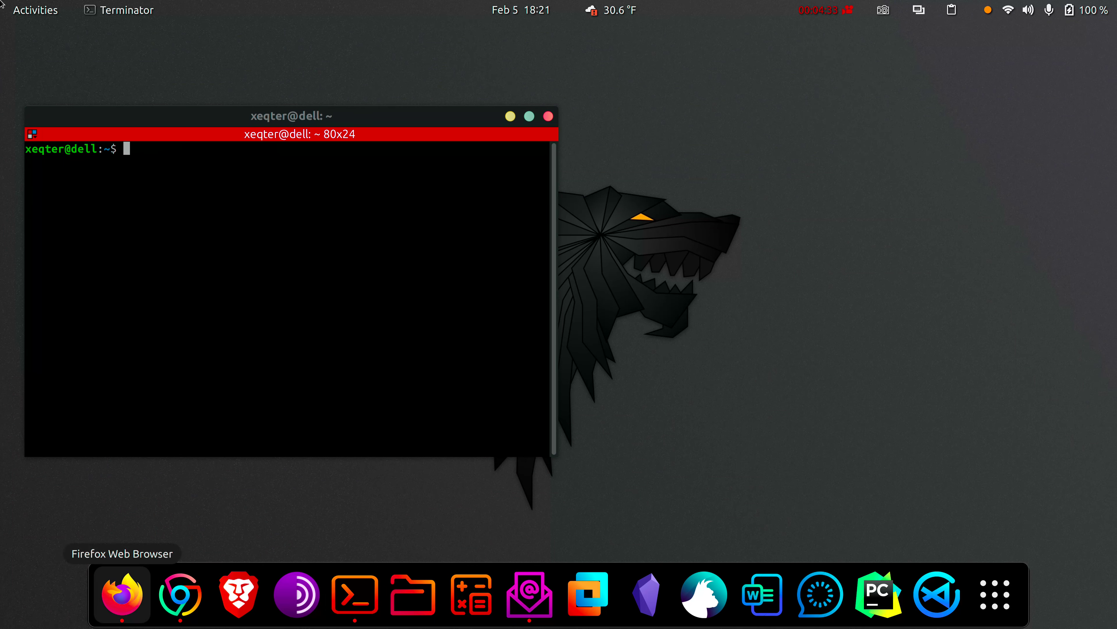
Switch back to Firefox, search Flathub for mailspring, and open the Mailspring app page
{"action": "key", "text": "super+1"}
{"action": "key", "text": "ctrl+Tab"}
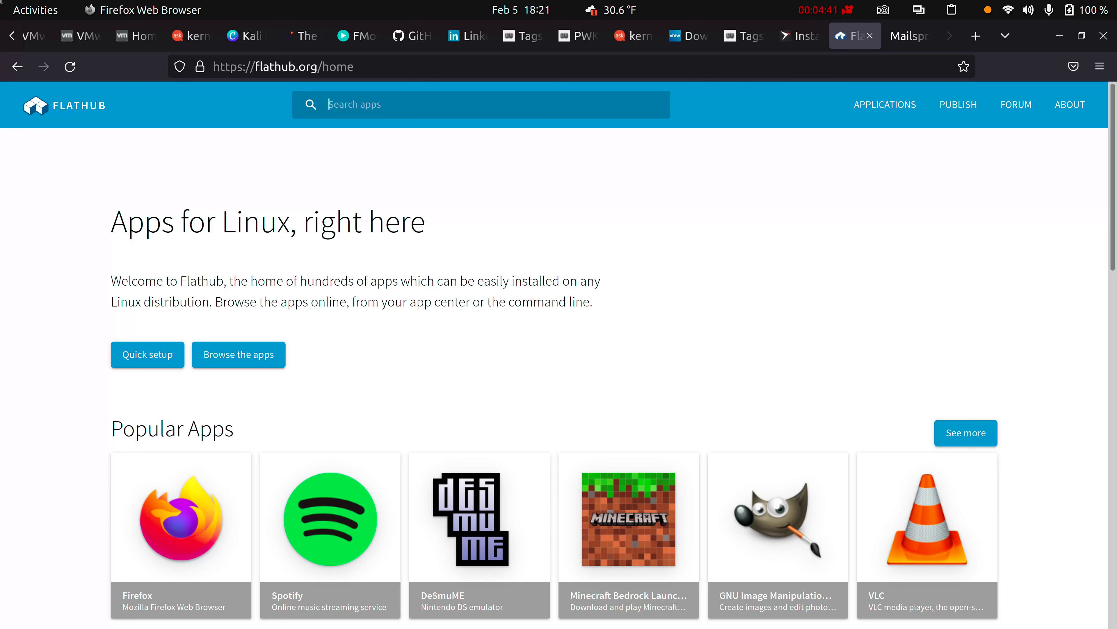
{"action": "type", "text": "mails"}
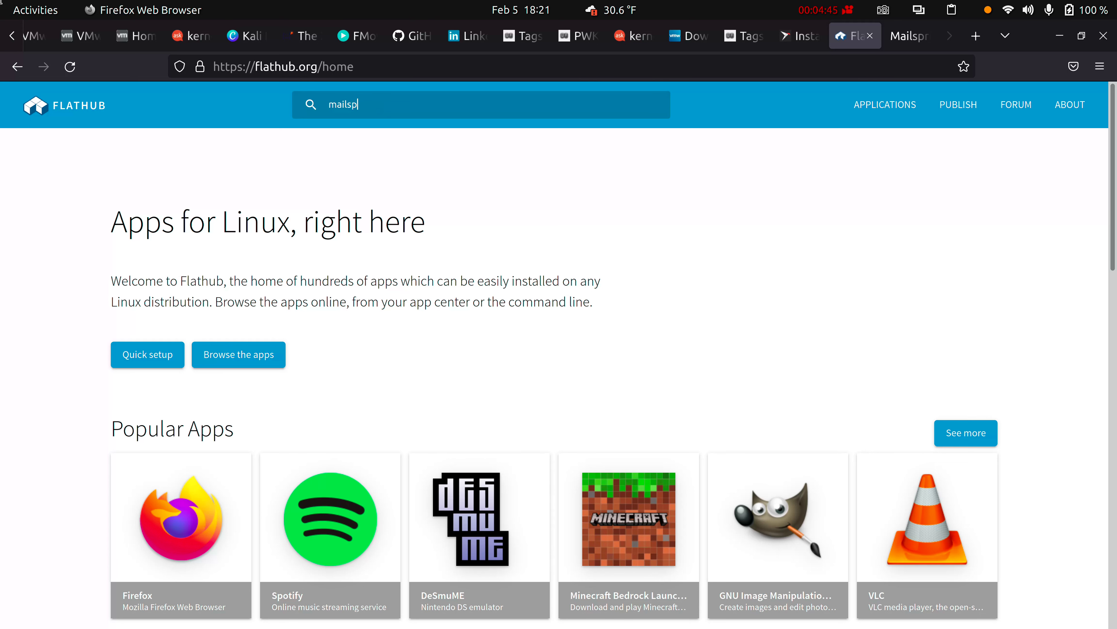
{"action": "key", "text": "Return"}
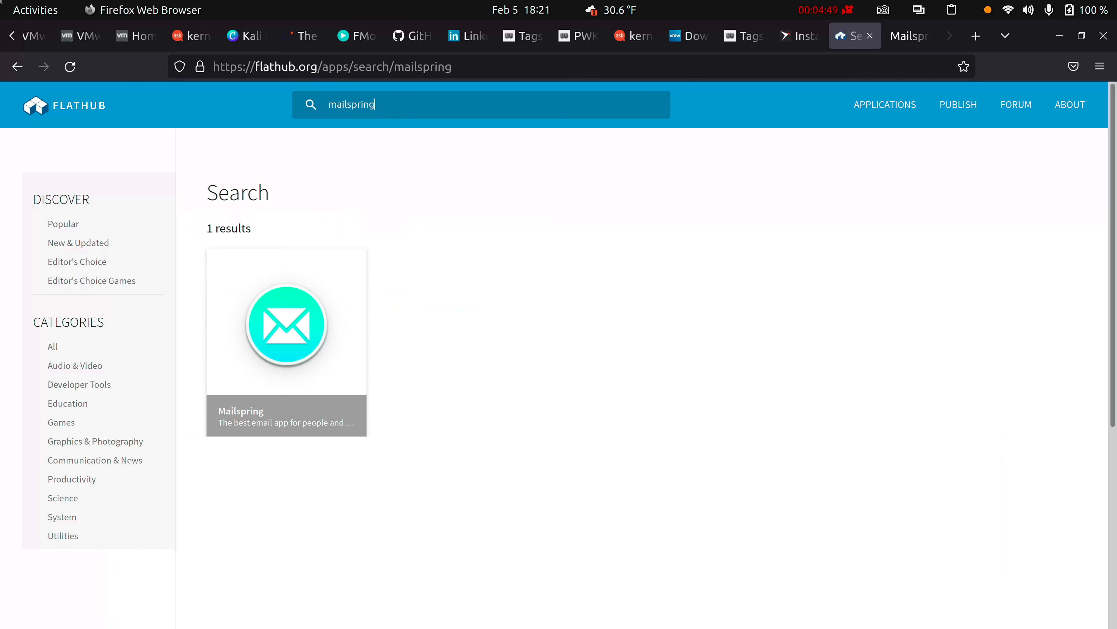
{"action": "left_click", "coordinate": [286, 342]}
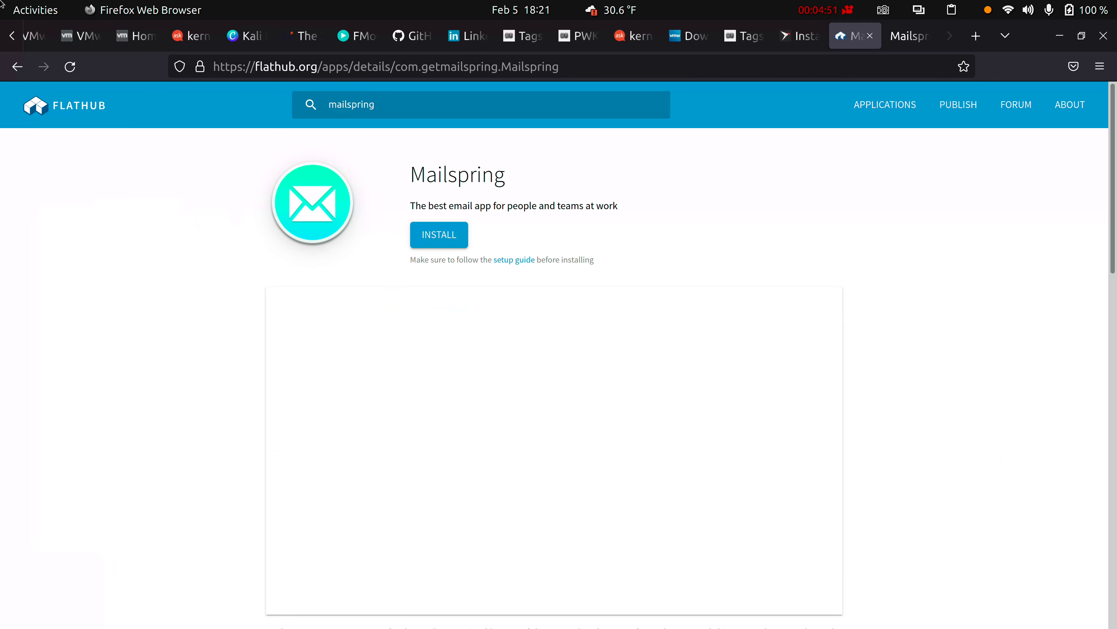
Copy the command "flatpak install flathub com.getmailspring.Mailspring" from the Flathub page's command line instructions
{"action": "key", "text": "End"}
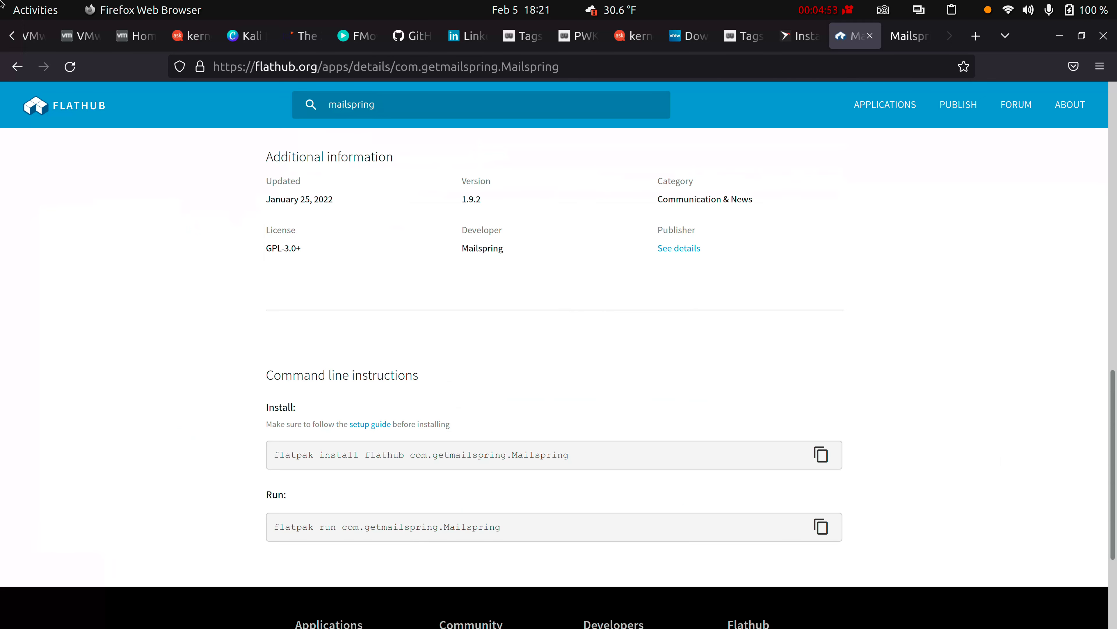
{"action": "key", "text": "End"}
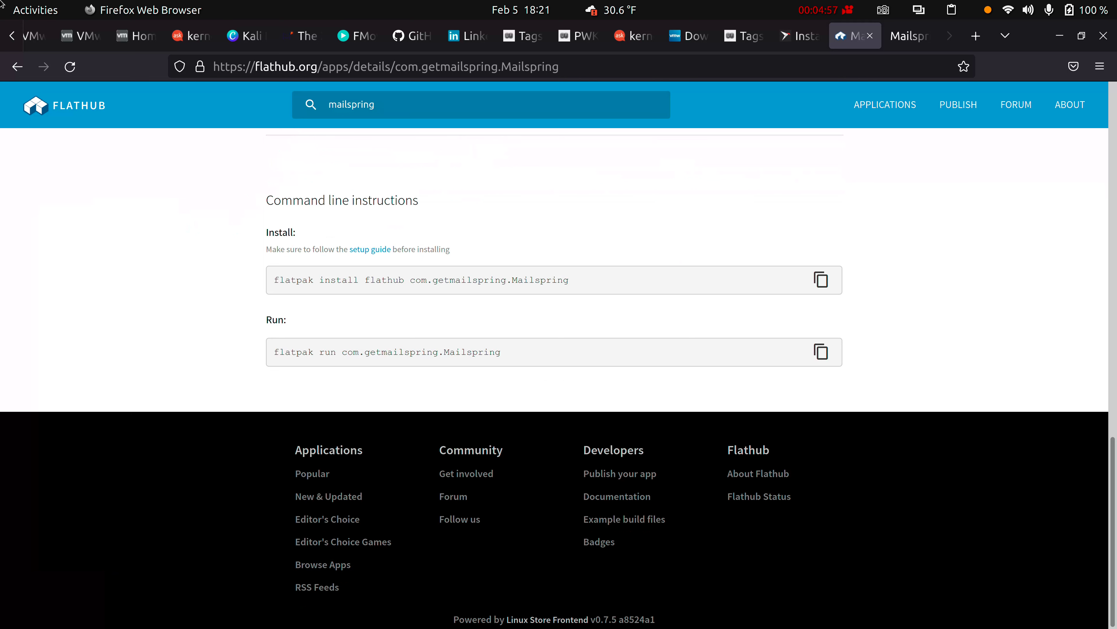
{"action": "left_click", "coordinate": [821, 279]}
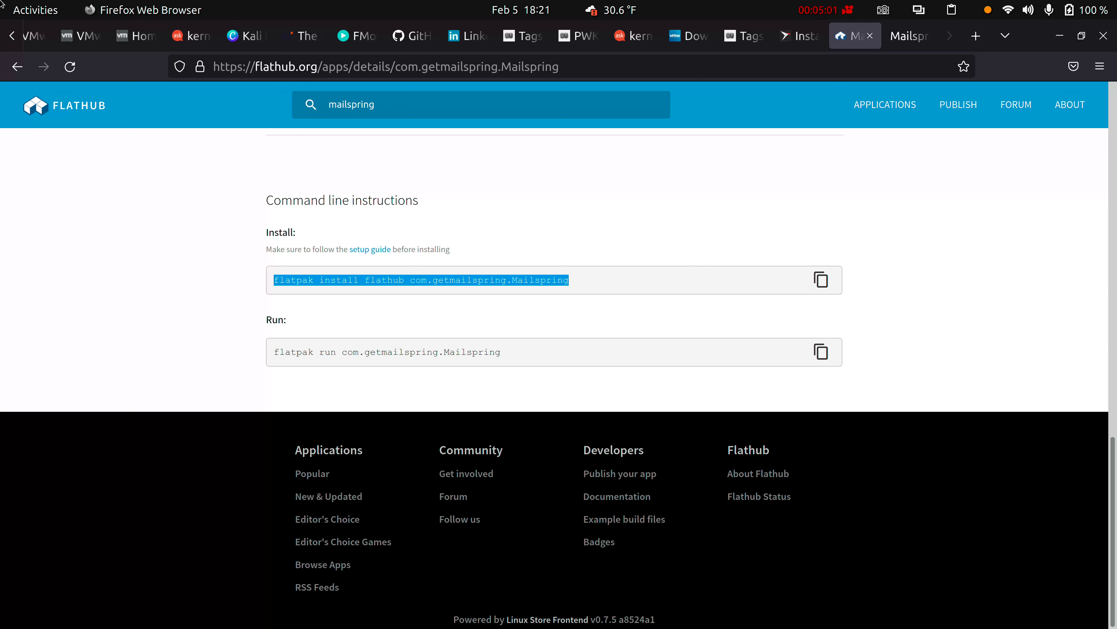
Bring the Terminator terminal forward over the Flathub page, and return to Firefox
{"action": "mouse_move", "coordinate": [237, 616]}
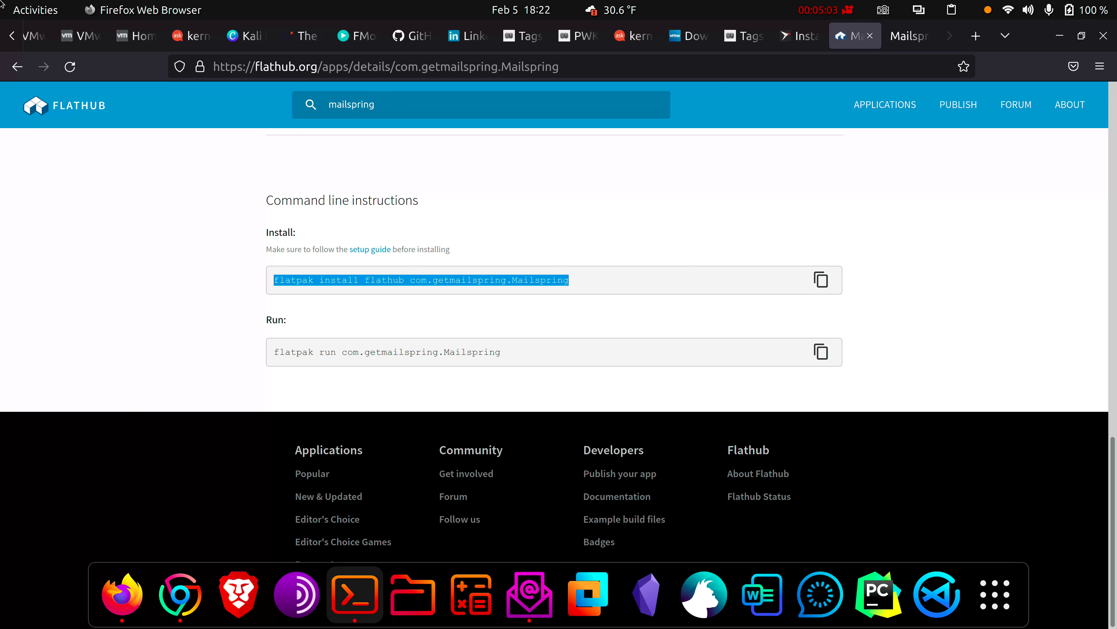
{"action": "left_click", "coordinate": [355, 594]}
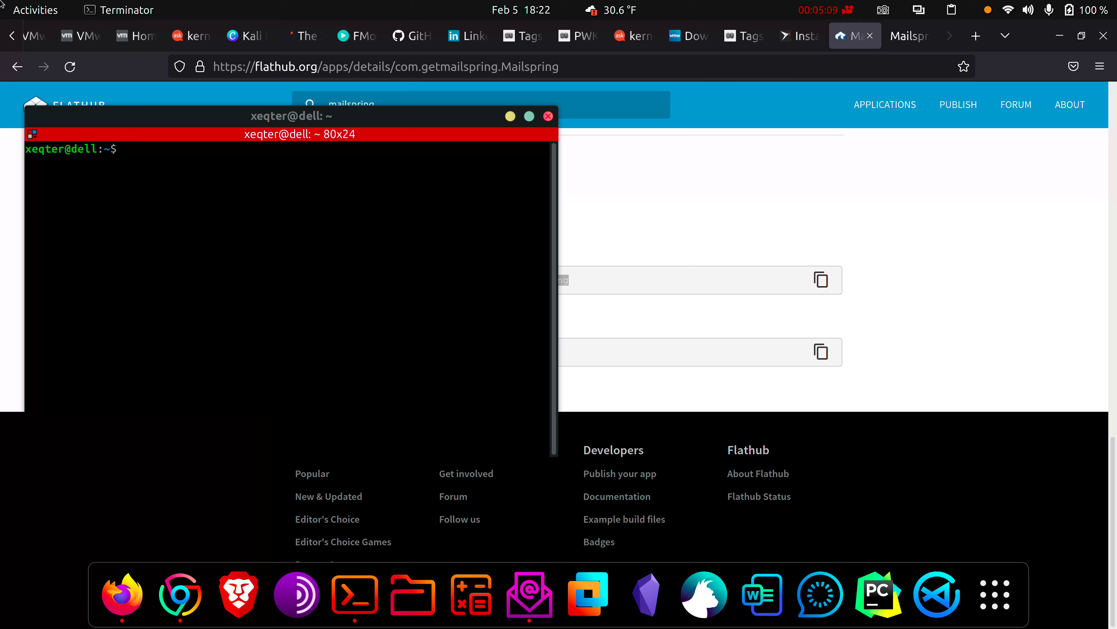
{"action": "key", "text": "alt+Tab"}
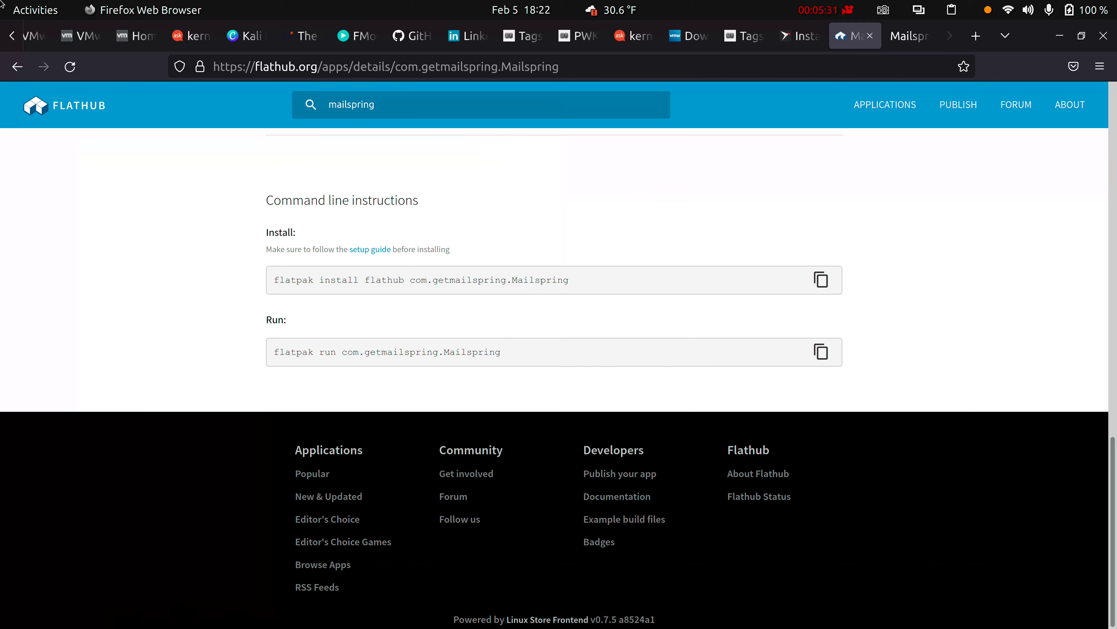
Go back to the start of the Flathub page, show the Mailspring website, and minimize the browser
{"action": "key", "text": "Page_Up"}
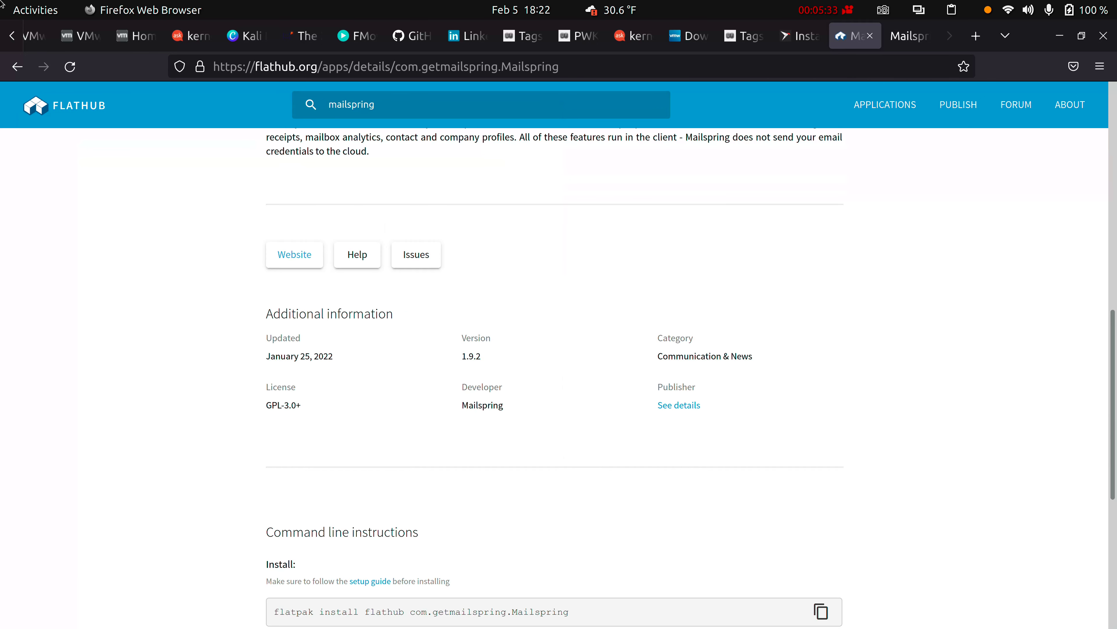
{"action": "key", "text": "Home"}
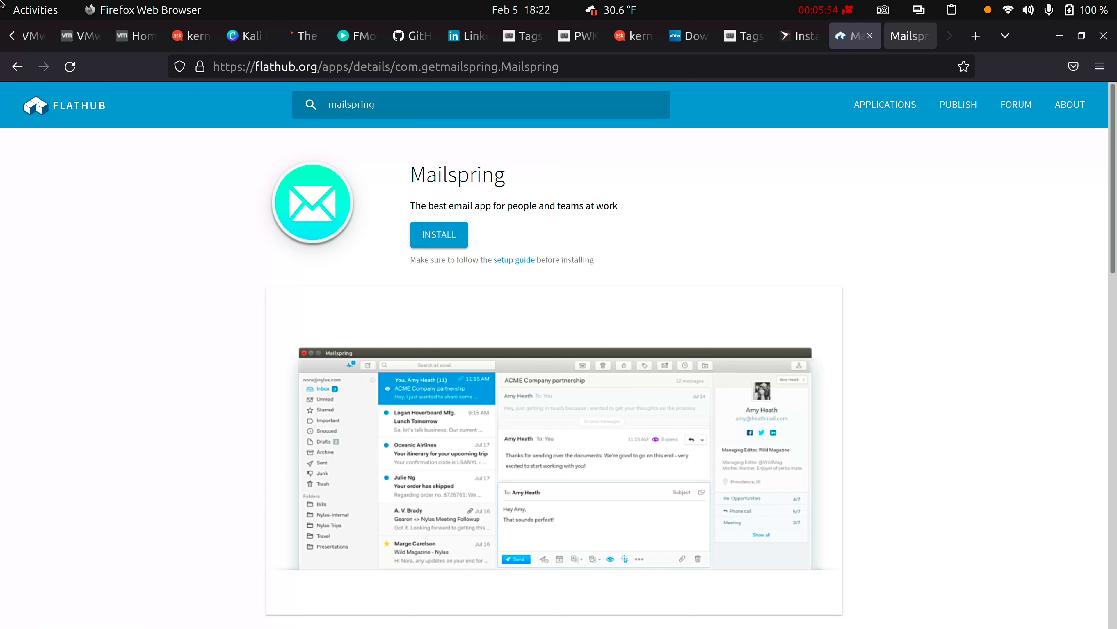
{"action": "left_click", "coordinate": [909, 36]}
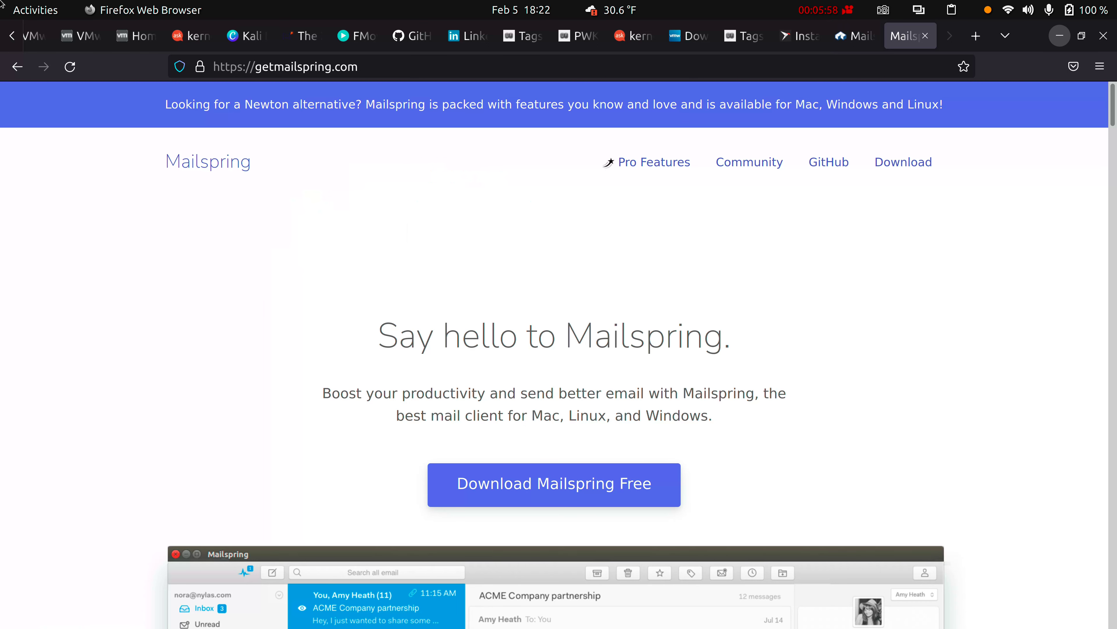
{"action": "left_click", "coordinate": [1059, 36]}
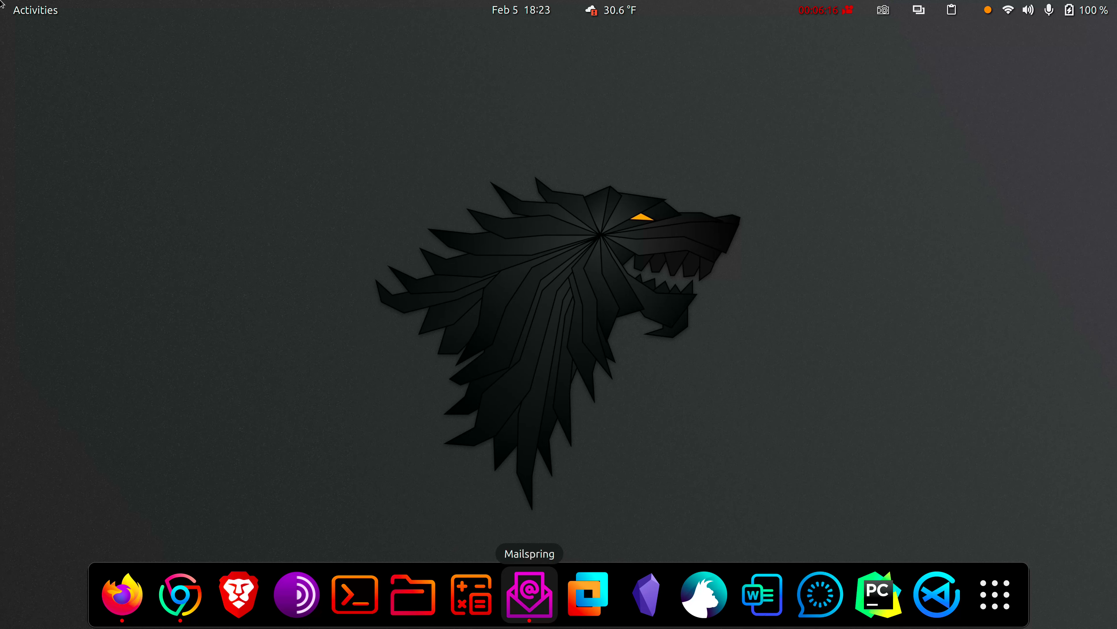
Open Mailspring, view the account switcher's list of accounts and account options, and close it without switching accounts
{"action": "key", "text": "Return"}
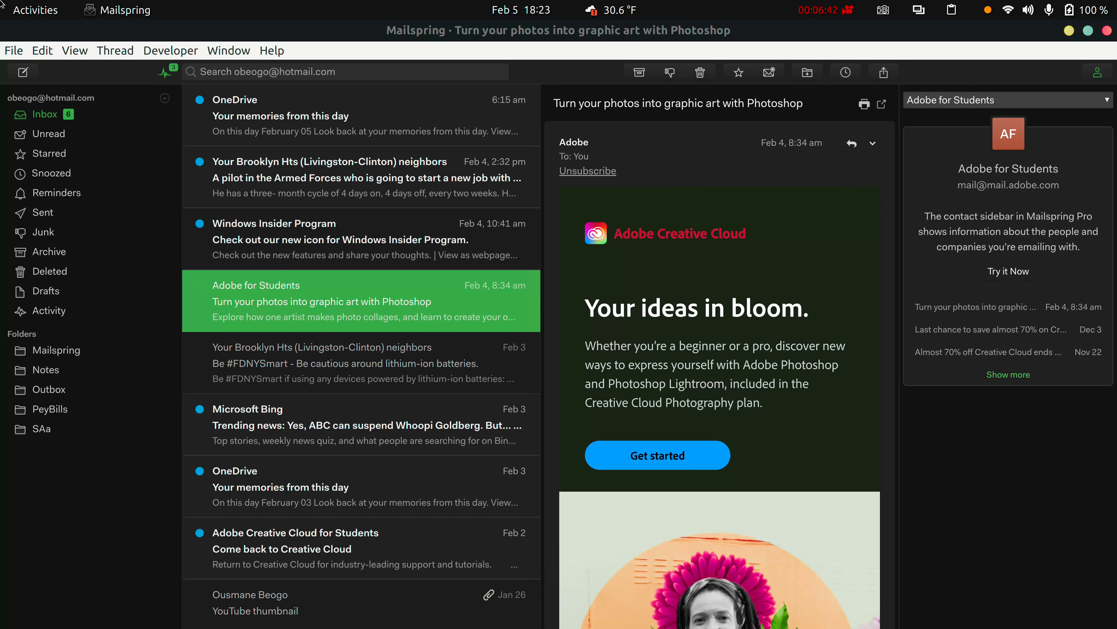
{"action": "left_click", "coordinate": [164, 97]}
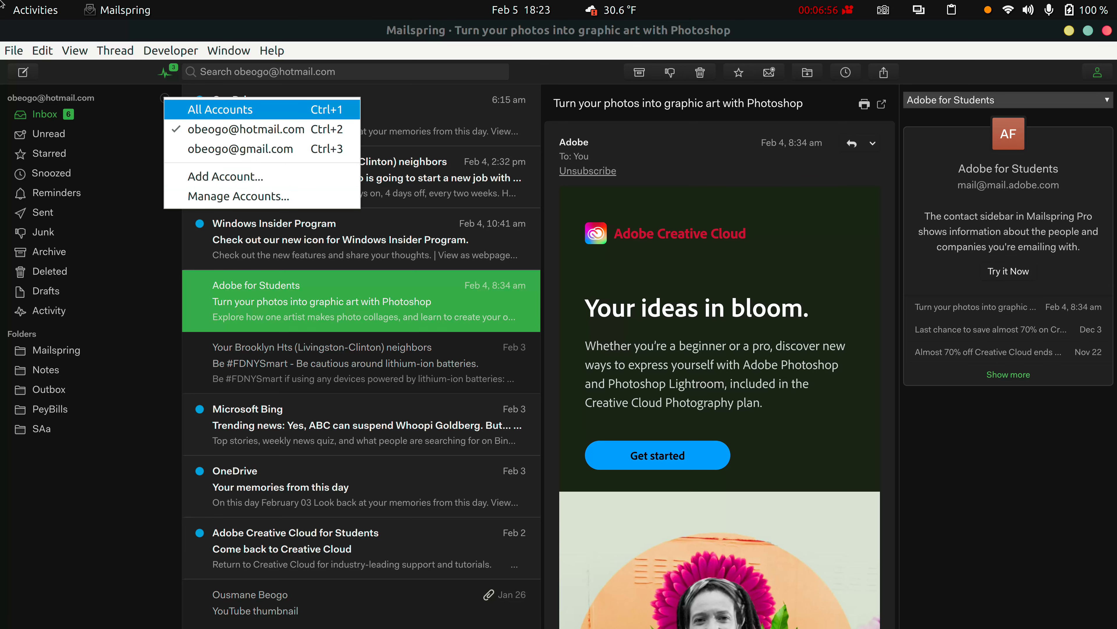
{"action": "key", "text": "Down"}
{"action": "key", "text": "Down"}
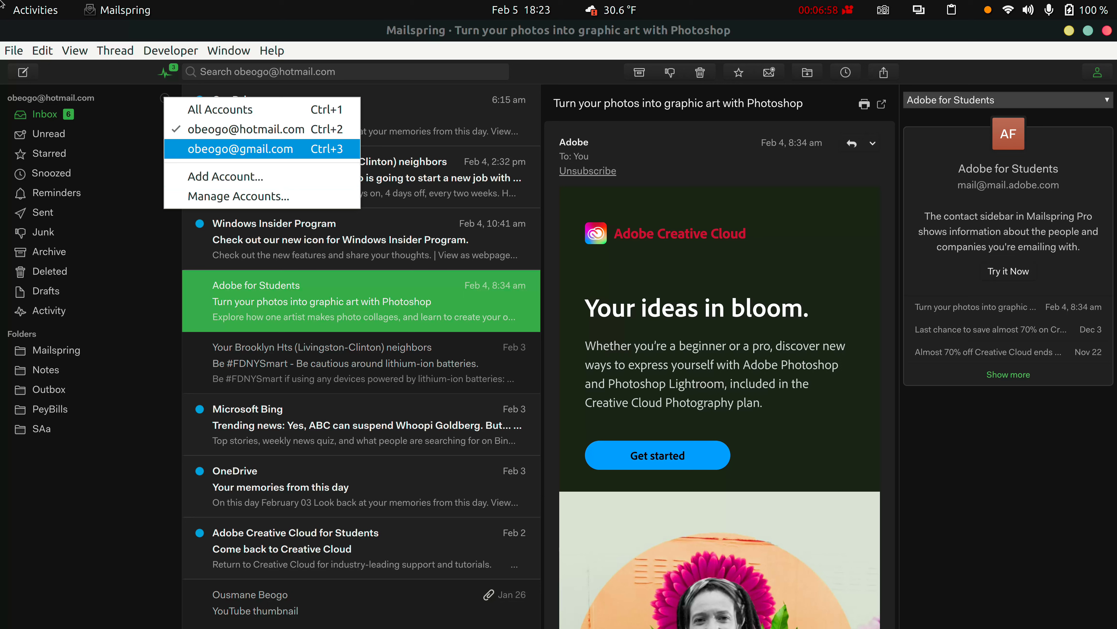
{"action": "key", "text": "Up"}
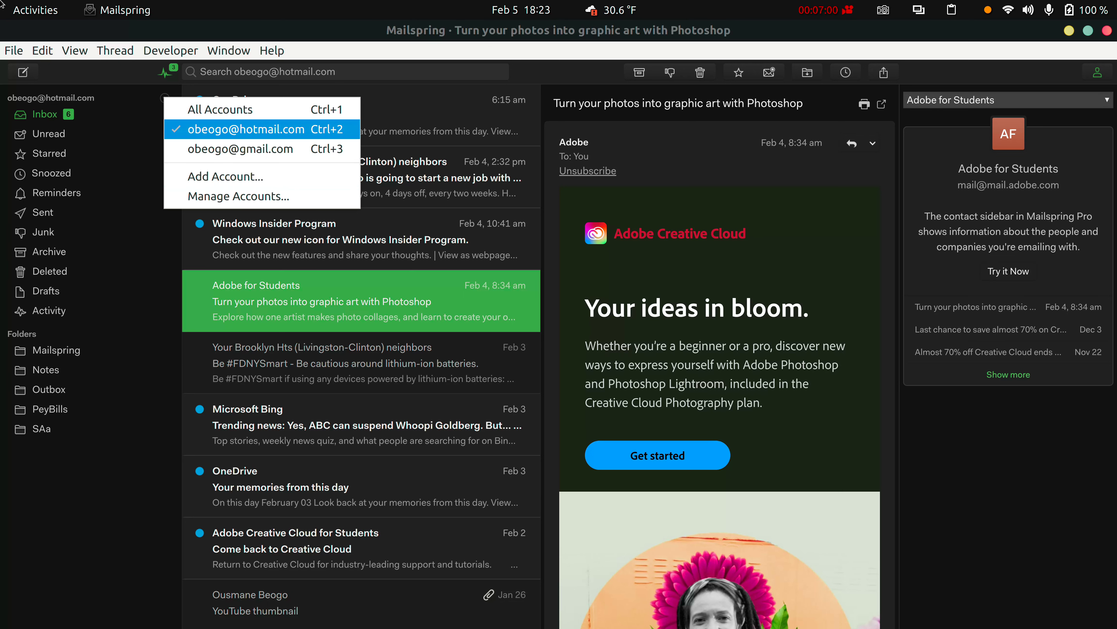
{"action": "key", "text": "Down"}
{"action": "key", "text": "Up"}
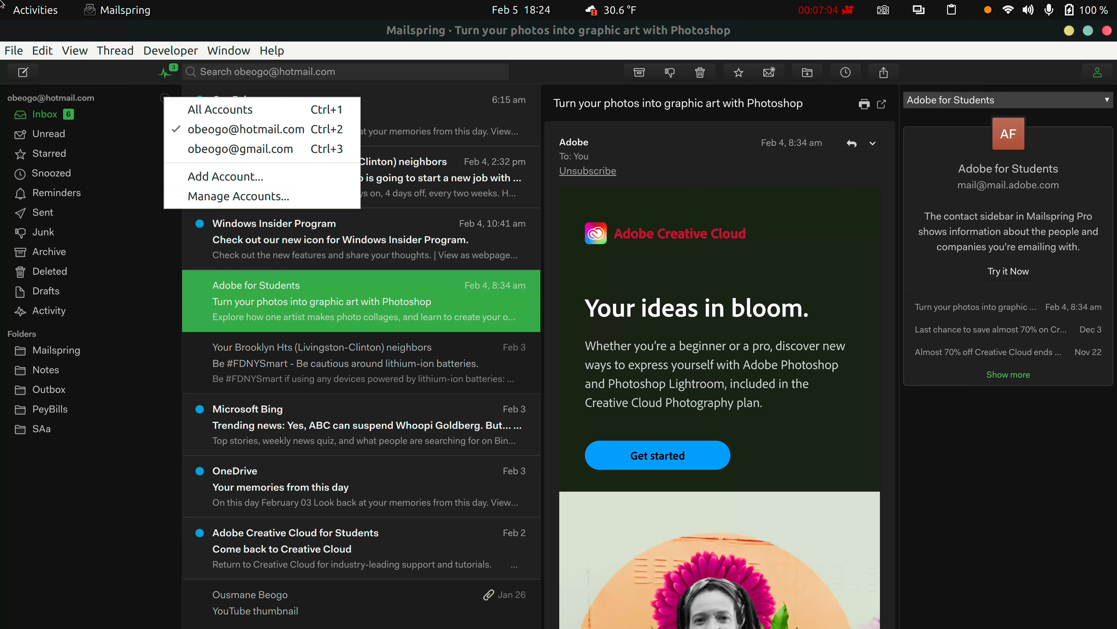
{"action": "key", "text": "Escape"}
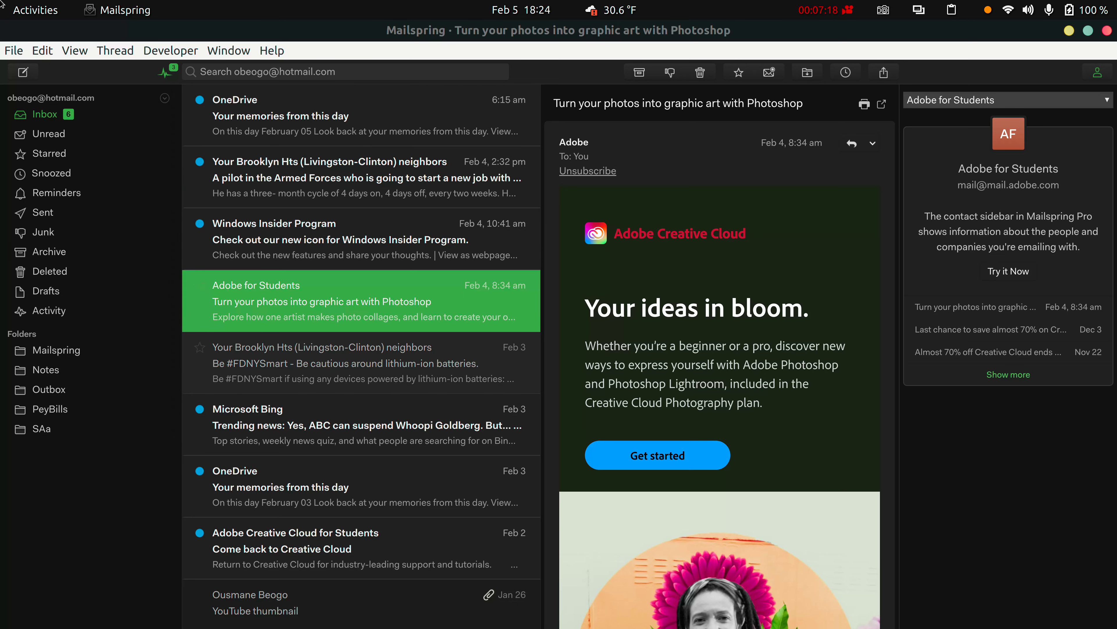
Skim the inbox message list, view the print preview of the open Adobe thread, and close the preview
{"action": "scroll", "coordinate": [352, 348], "scroll_direction": "down", "scroll_amount": 8}
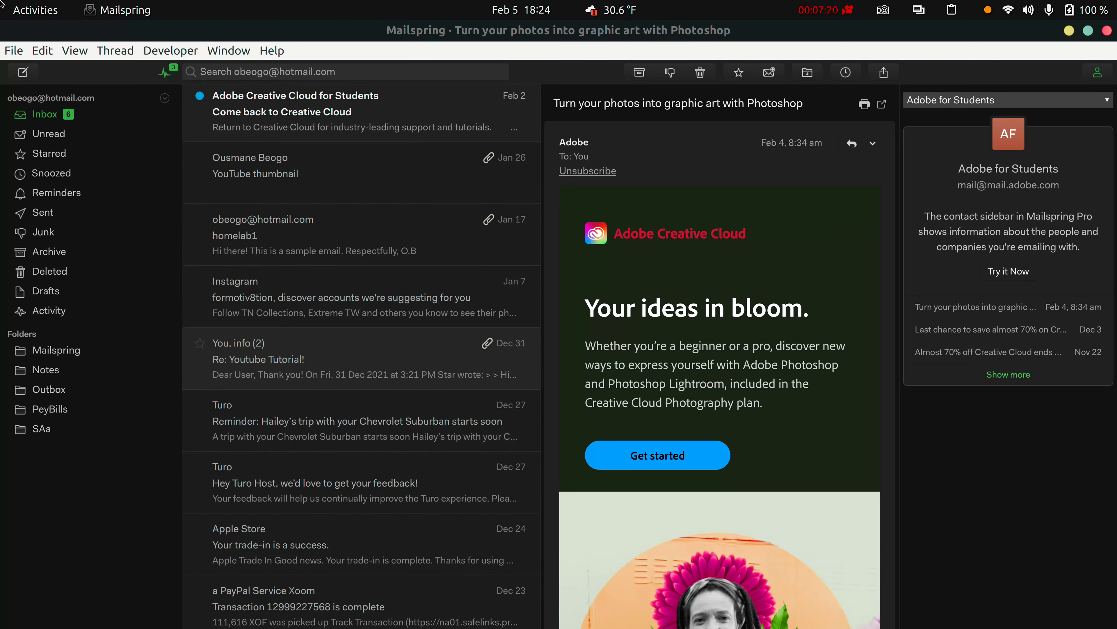
{"action": "scroll", "coordinate": [352, 348], "scroll_direction": "up", "scroll_amount": 8}
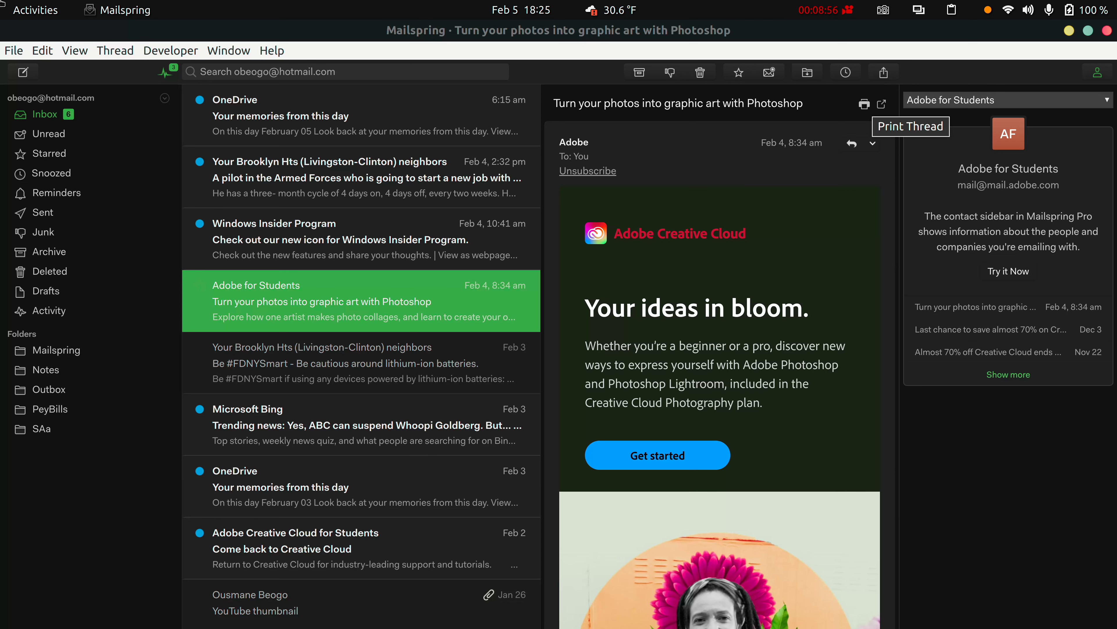
{"action": "left_click", "coordinate": [864, 103]}
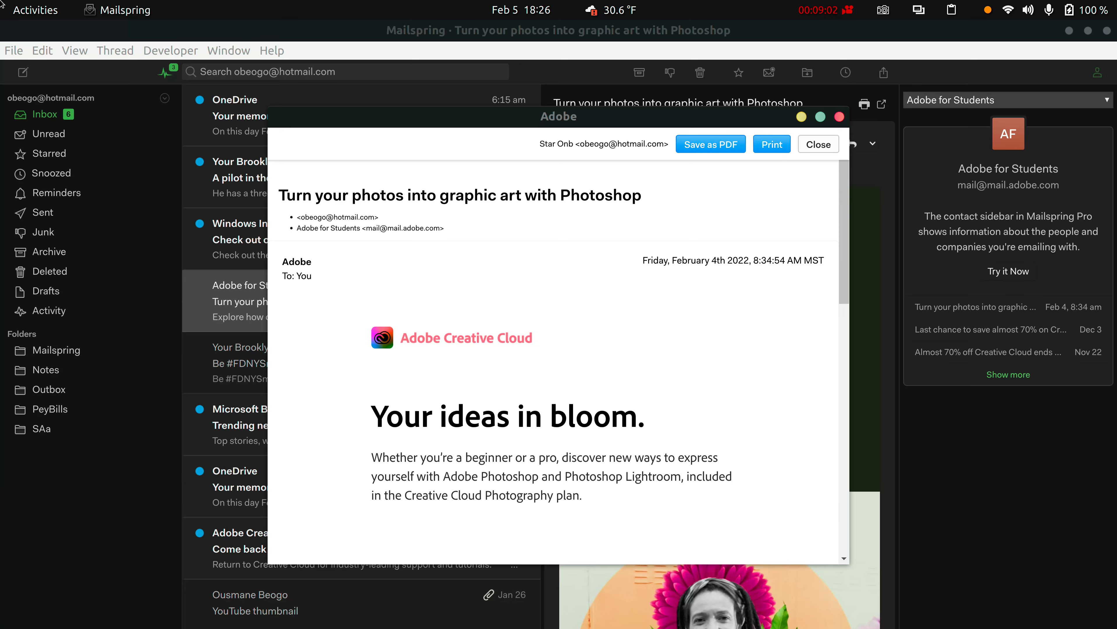
{"action": "scroll", "coordinate": [559, 365], "scroll_direction": "down", "scroll_amount": 10}
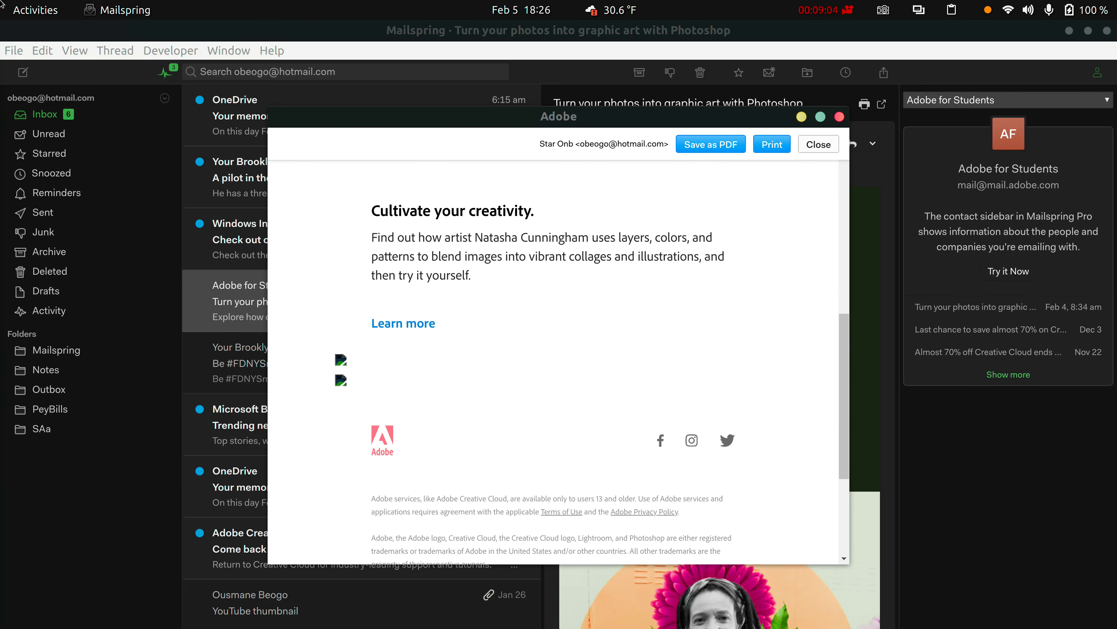
{"action": "scroll", "coordinate": [558, 365], "scroll_direction": "down", "scroll_amount": 5}
{"action": "key", "text": "Home"}
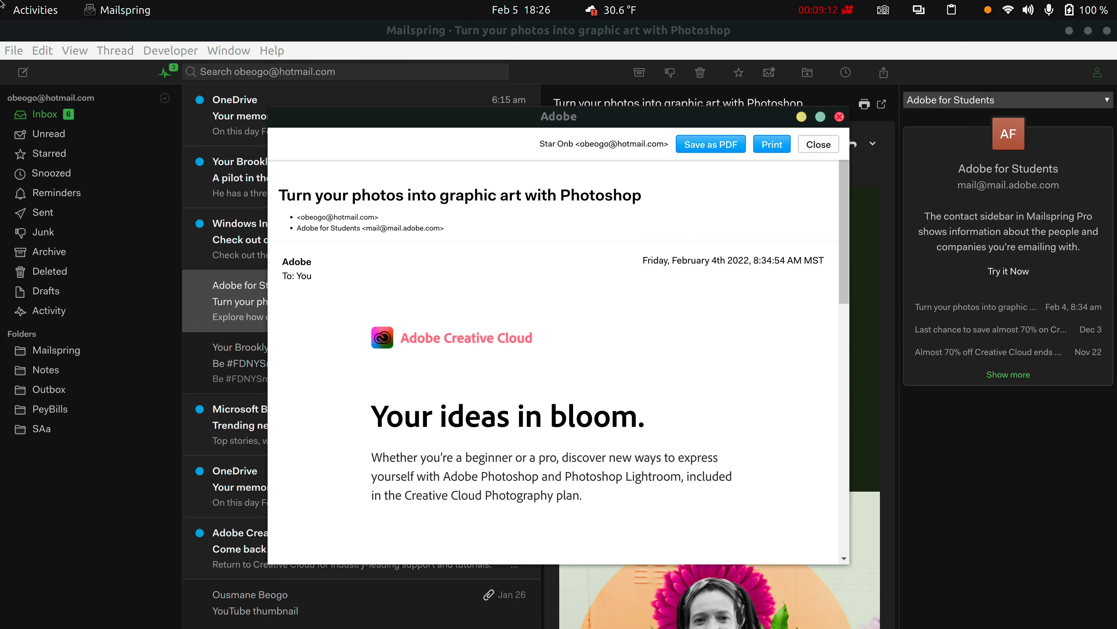
{"action": "key", "text": "Escape"}
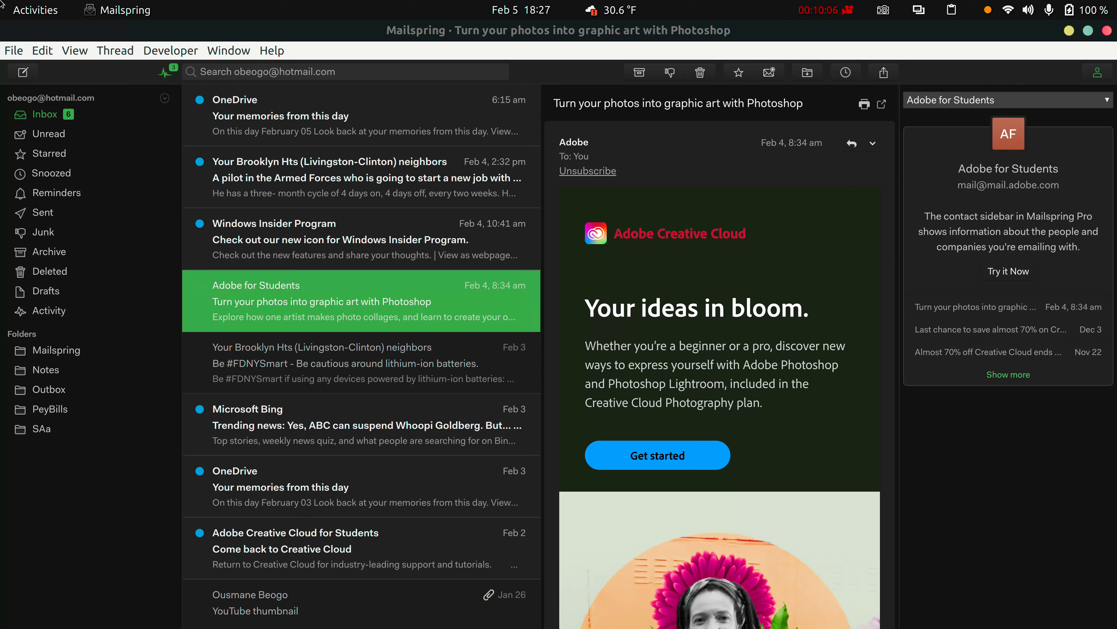
Look through the recent activity list of opened and clicked messages, and close it
{"action": "left_click", "coordinate": [165, 71]}
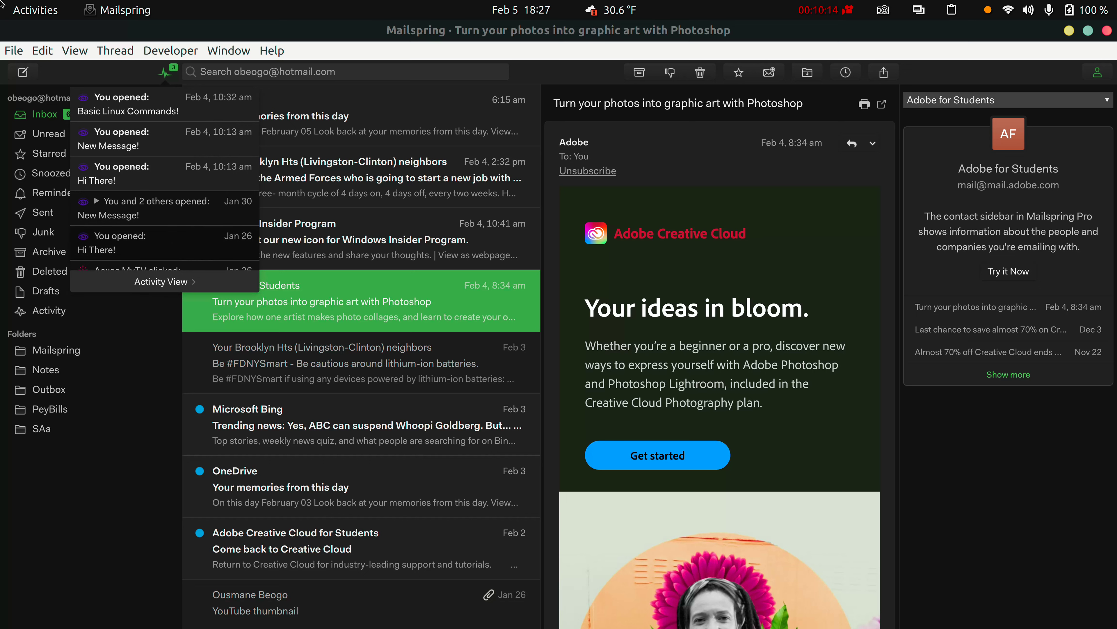
{"action": "scroll", "coordinate": [165, 185], "scroll_direction": "down", "scroll_amount": 3}
{"action": "scroll", "coordinate": [165, 184], "scroll_direction": "up", "scroll_amount": 3}
{"action": "scroll", "coordinate": [165, 185], "scroll_direction": "down", "scroll_amount": 2}
{"action": "key", "text": "Escape"}
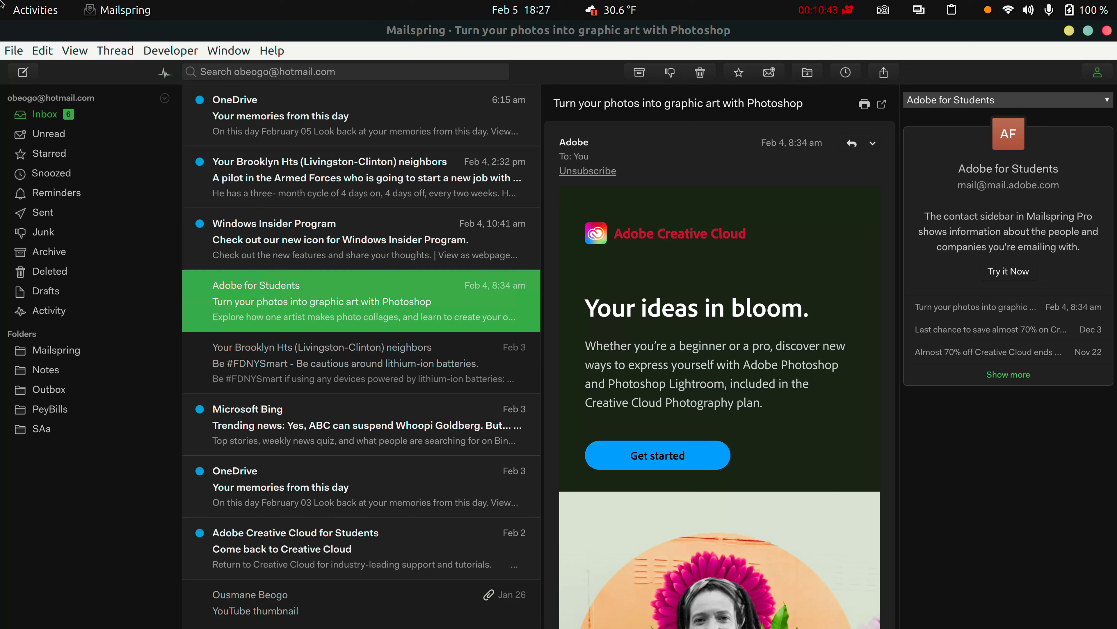
Examine the file commands for syncing mail, composing a message, adding an account and printing the current thread
{"action": "key", "text": "alt+f"}
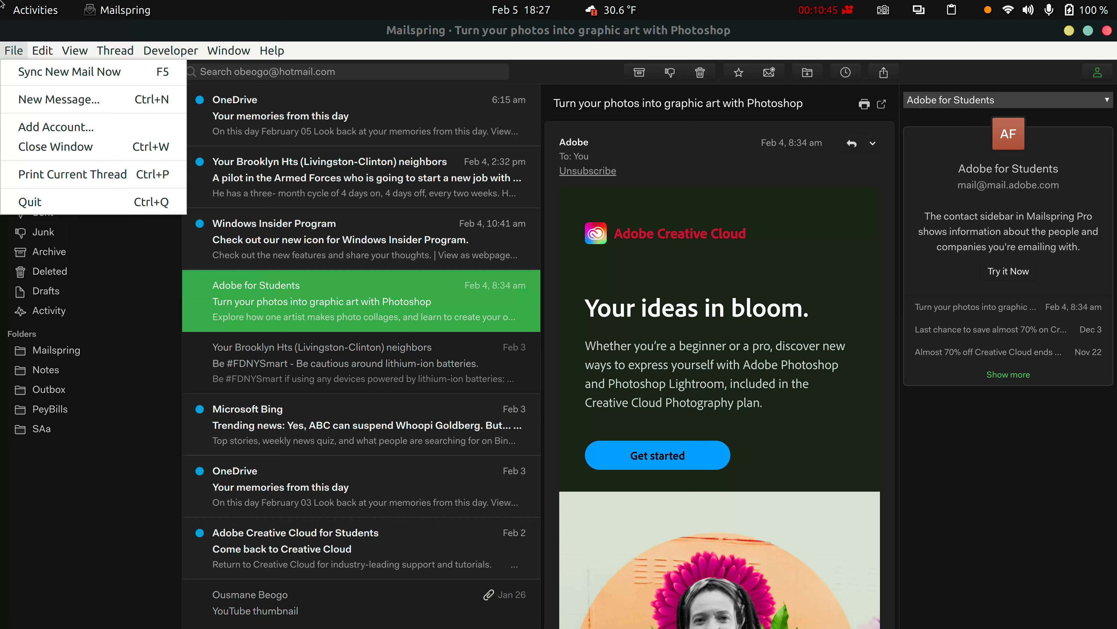
{"action": "key", "text": "Down"}
{"action": "key", "text": "Down"}
{"action": "key", "text": "Down"}
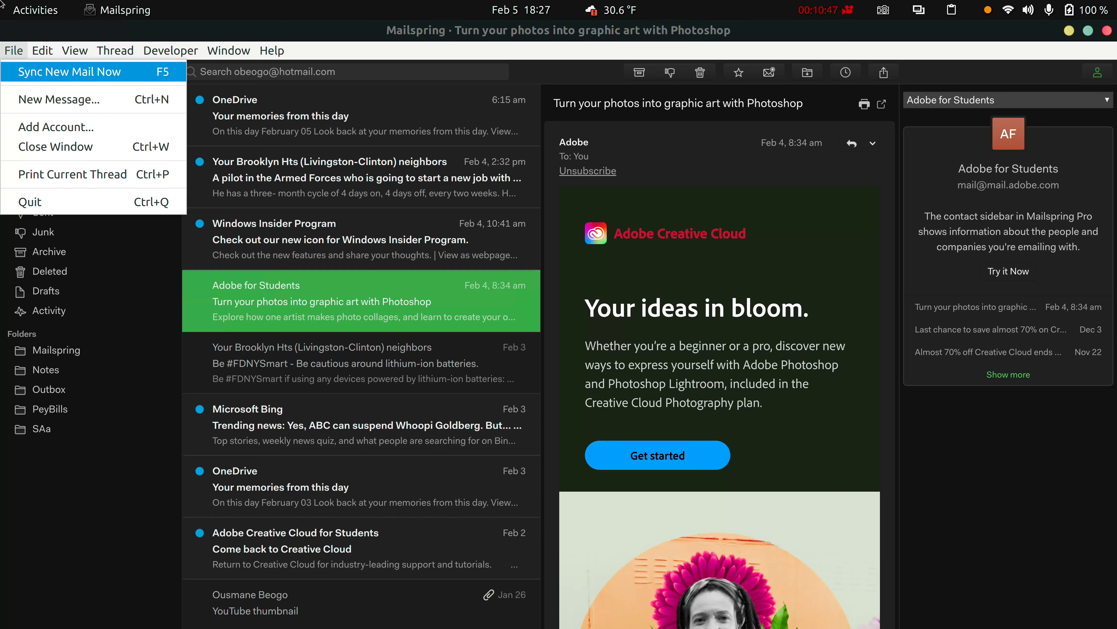
{"action": "key", "text": "Return"}
{"action": "key", "text": "Down"}
{"action": "key", "text": "Down"}
{"action": "key", "text": "Up"}
{"action": "key", "text": "Down"}
{"action": "key", "text": "Up"}
{"action": "key", "text": "Down"}
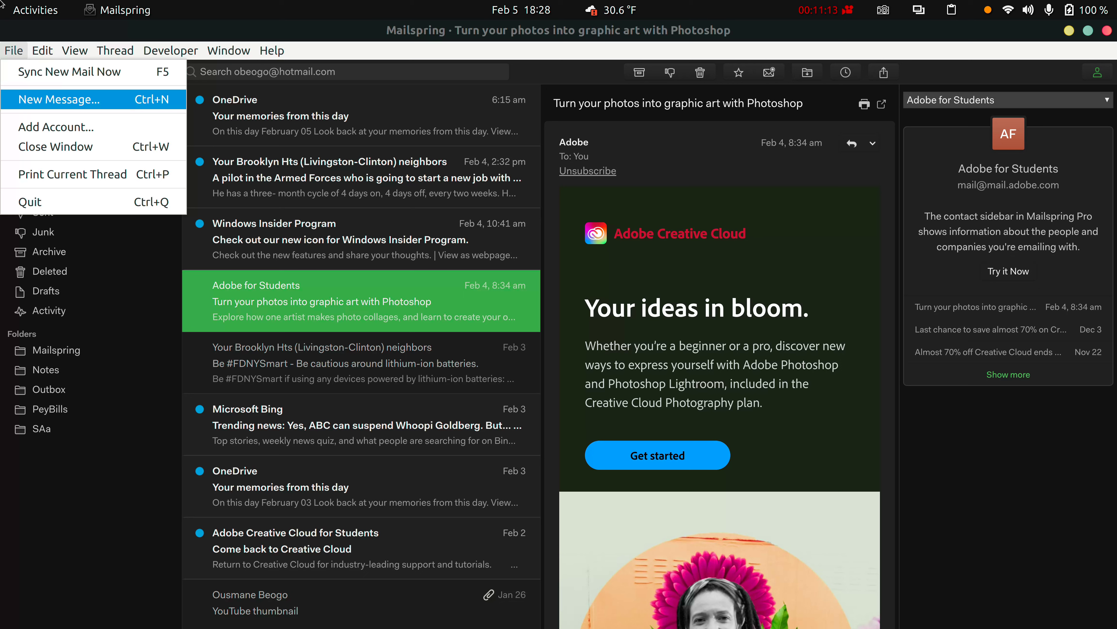
{"action": "key", "text": "Up"}
{"action": "key", "text": "Down"}
{"action": "key", "text": "Up"}
{"action": "key", "text": "Up"}
{"action": "key", "text": "Down"}
{"action": "key", "text": "Up"}
{"action": "key", "text": "Down"}
{"action": "key", "text": "Down"}
{"action": "key", "text": "Down"}
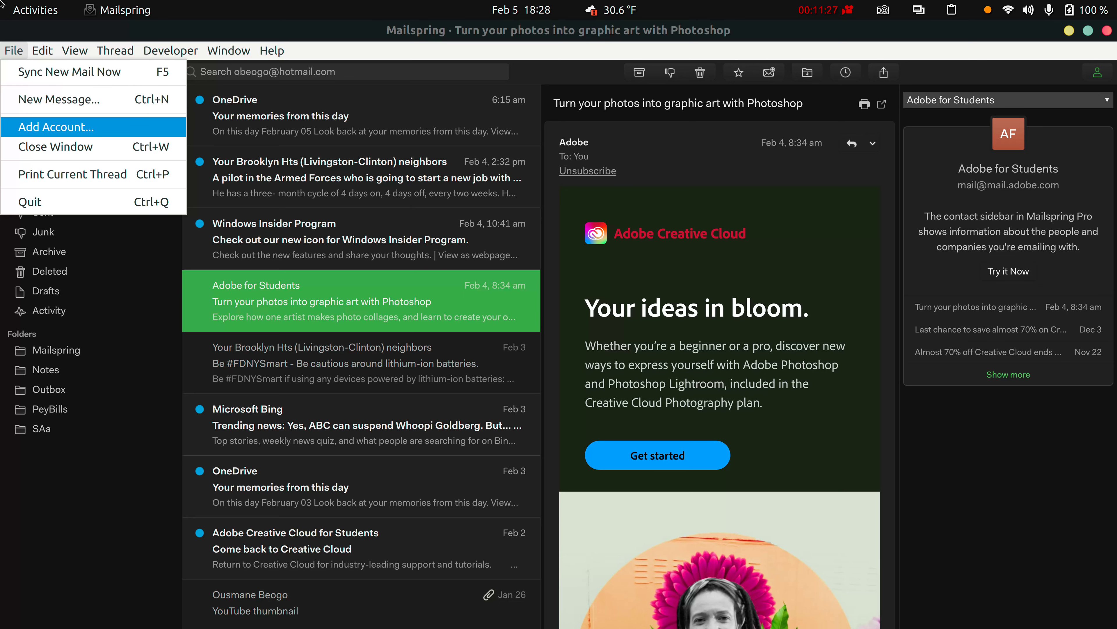
{"action": "key", "text": "Down"}
{"action": "key", "text": "Up"}
{"action": "key", "text": "Down"}
{"action": "key", "text": "Down"}
{"action": "key", "text": "Down"}
{"action": "key", "text": "Up"}
{"action": "key", "text": "Up"}
{"action": "key", "text": "Up"}
{"action": "key", "text": "Up"}
{"action": "key", "text": "Up"}
Examine the editing commands from Undo down to Mark All as Read
{"action": "key", "text": "Return"}
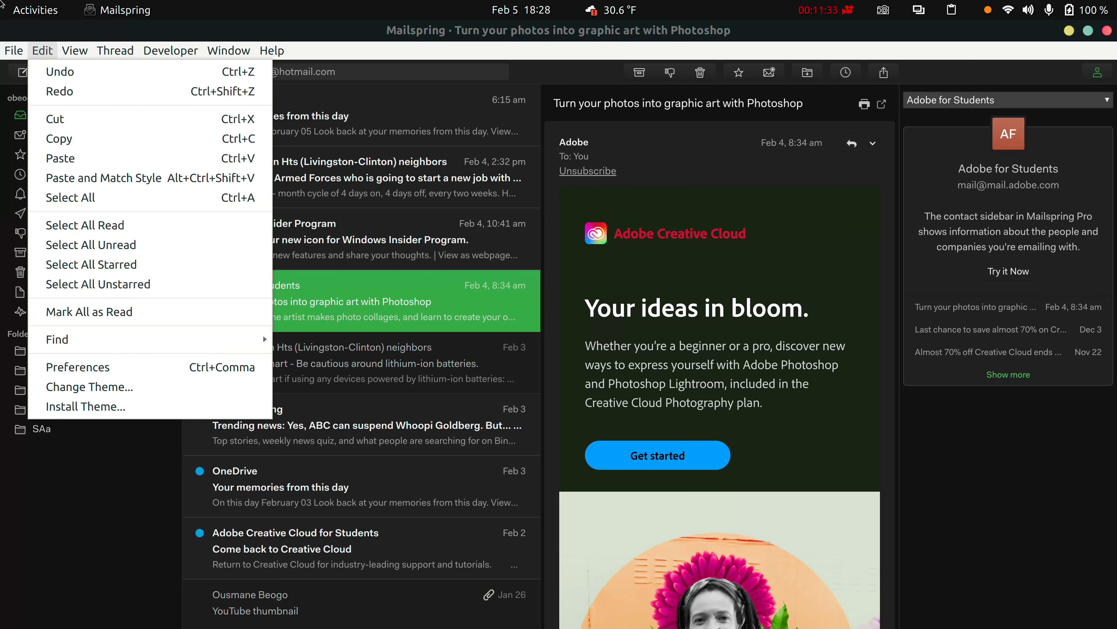
{"action": "key", "text": "Down"}
{"action": "key", "text": "Down"}
{"action": "key", "text": "Down"}
{"action": "key", "text": "Down"}
{"action": "key", "text": "Down"}
{"action": "key", "text": "Down"}
{"action": "key", "text": "Down"}
{"action": "key", "text": "Down"}
{"action": "key", "text": "Down"}
{"action": "key", "text": "Down"}
{"action": "key", "text": "Down"}
{"action": "key", "text": "Up"}
{"action": "key", "text": "Up"}
{"action": "key", "text": "Up"}
{"action": "key", "text": "Up"}
{"action": "key", "text": "Up"}
{"action": "key", "text": "Up"}
{"action": "key", "text": "Right"}
{"action": "key", "text": "Left"}
{"action": "key", "text": "Down"}
{"action": "key", "text": "Down"}
{"action": "key", "text": "Down"}
{"action": "key", "text": "Down"}
{"action": "key", "text": "Down"}
{"action": "key", "text": "Down"}
{"action": "key", "text": "Down"}
{"action": "key", "text": "Down"}
{"action": "key", "text": "Down"}
{"action": "key", "text": "Down"}
{"action": "key", "text": "Down"}
{"action": "key", "text": "Down"}
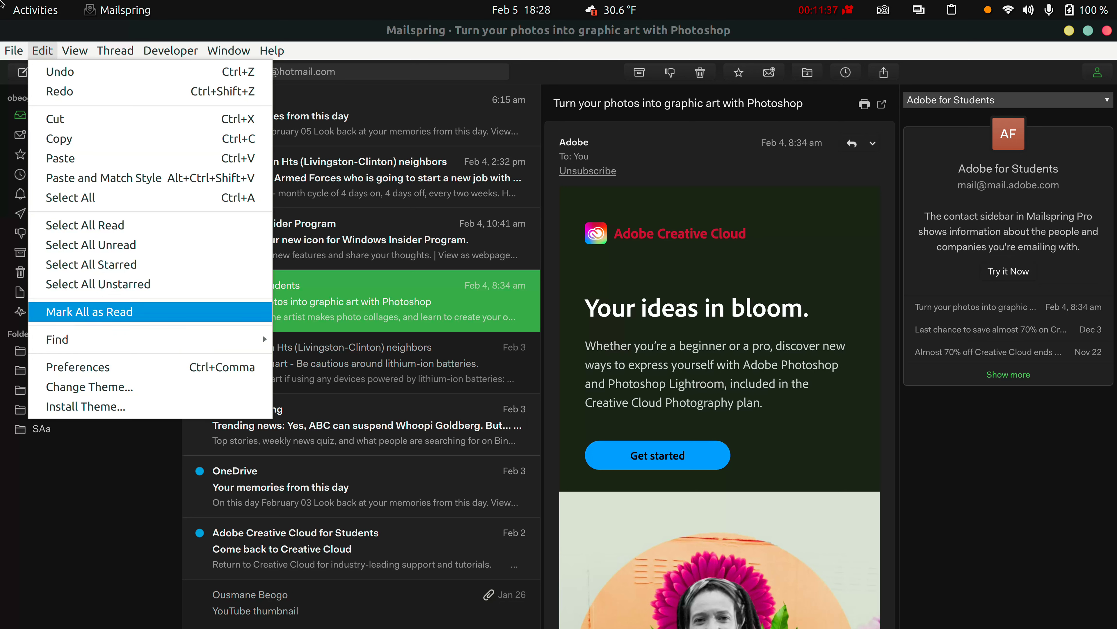
Open the theme chooser to view the available themes, and close it without choosing one
{"action": "key", "text": "Down"}
{"action": "key", "text": "Down"}
{"action": "key", "text": "Down"}
{"action": "key", "text": "Up"}
{"action": "key", "text": "Up"}
{"action": "key", "text": "Down"}
{"action": "key", "text": "Down"}
{"action": "key", "text": "Up"}
{"action": "key", "text": "Up"}
{"action": "key", "text": "Down"}
{"action": "key", "text": "Down"}
{"action": "key", "text": "Up"}
{"action": "key", "text": "Down"}
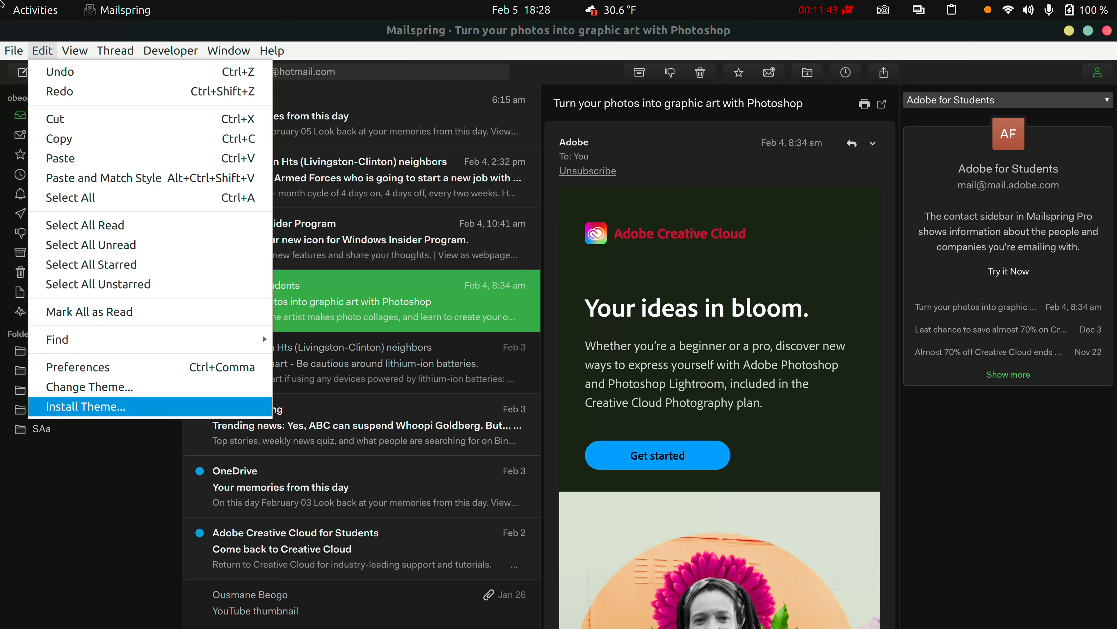
{"action": "key", "text": "Up"}
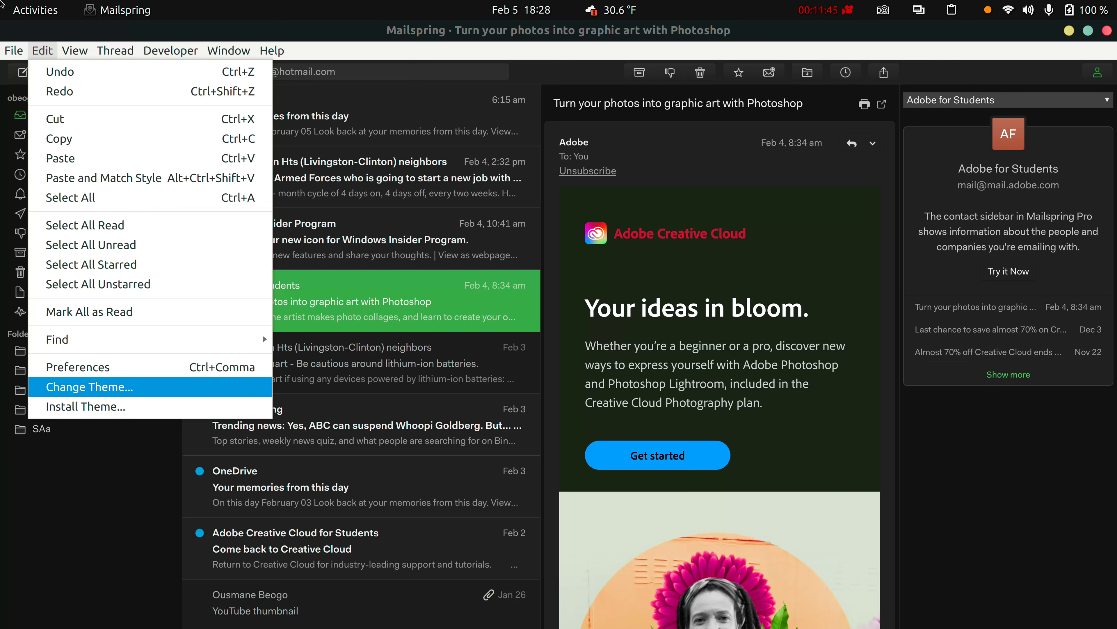
{"action": "key", "text": "Return"}
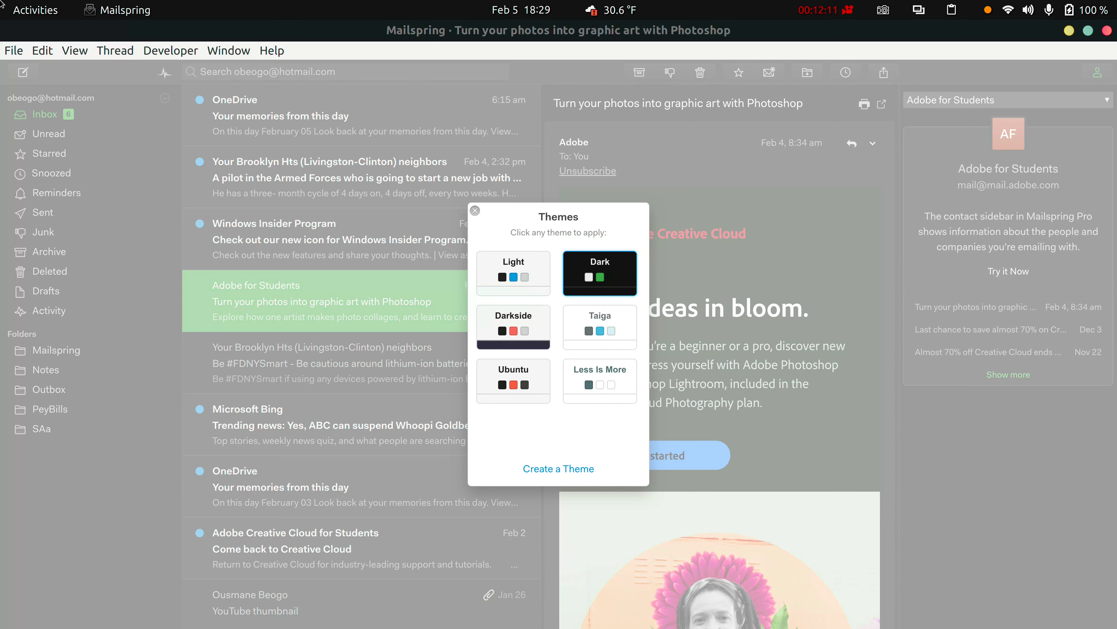
{"action": "key", "text": "Escape"}
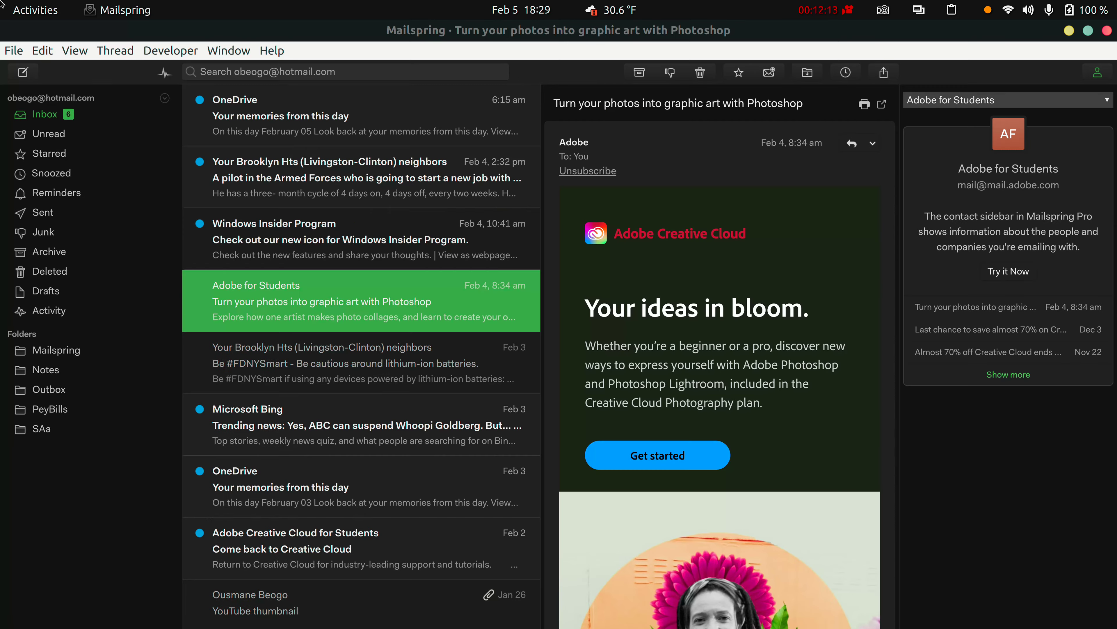
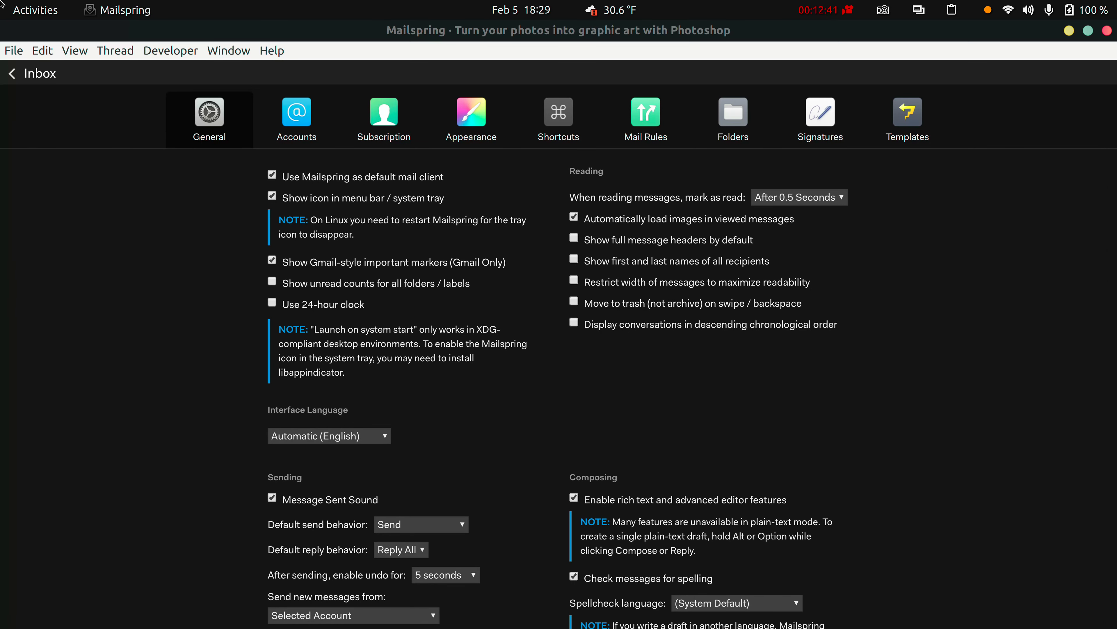
View the General preferences and browse the Interface Language options, closing the list without choosing a language
{"action": "scroll", "coordinate": [558, 389], "scroll_direction": "down", "scroll_amount": 3}
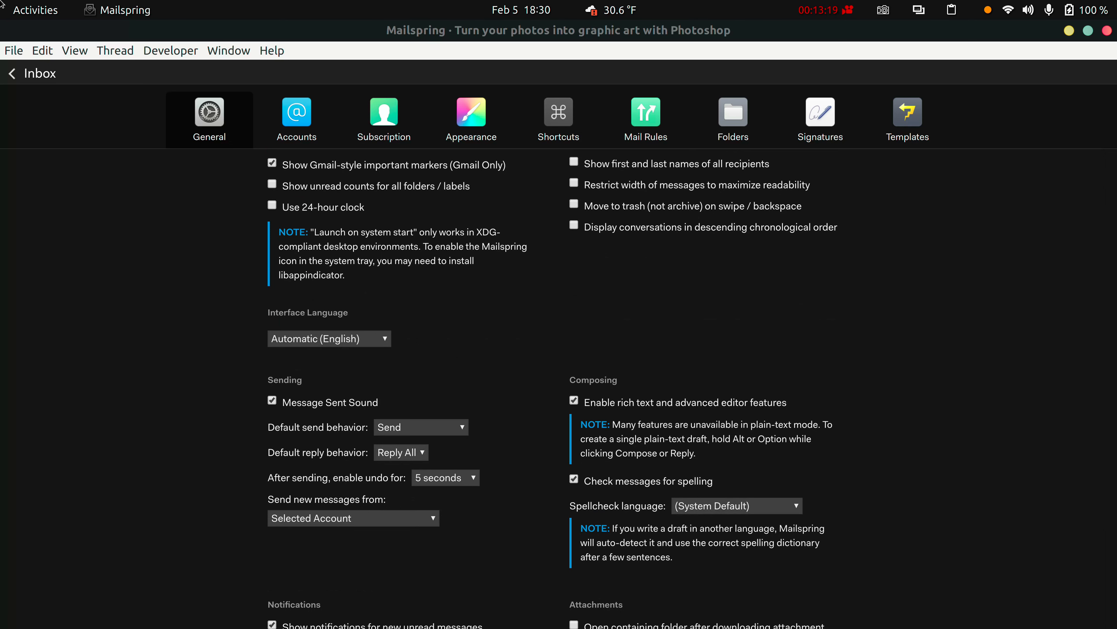
{"action": "scroll", "coordinate": [559, 387], "scroll_direction": "down", "scroll_amount": 4}
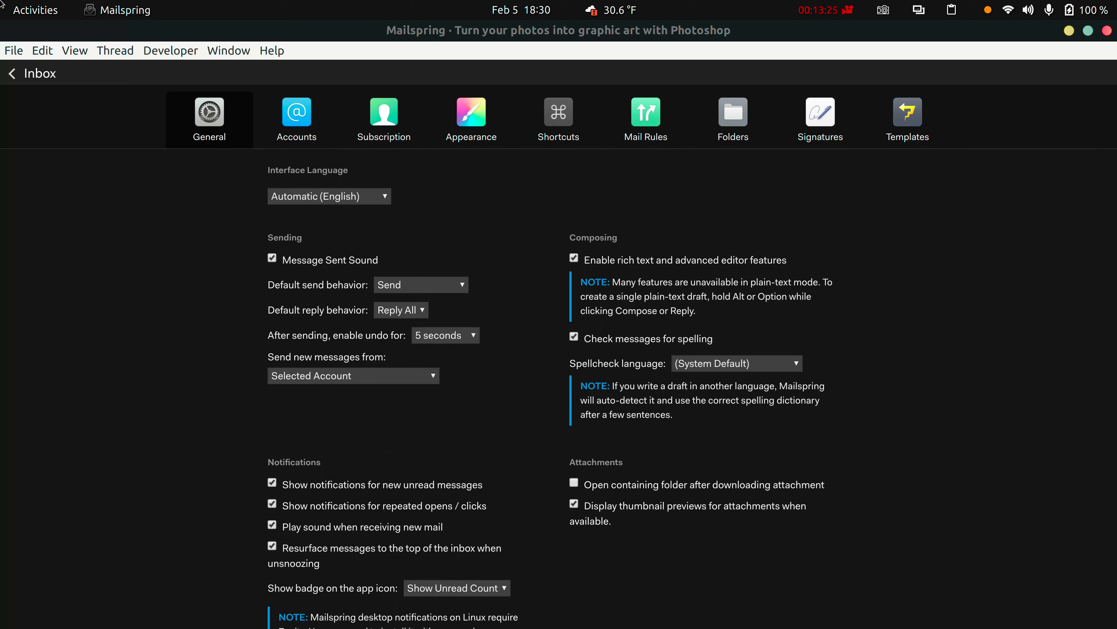
{"action": "key", "text": "space"}
{"action": "key", "text": "p"}
{"action": "key", "text": "c"}
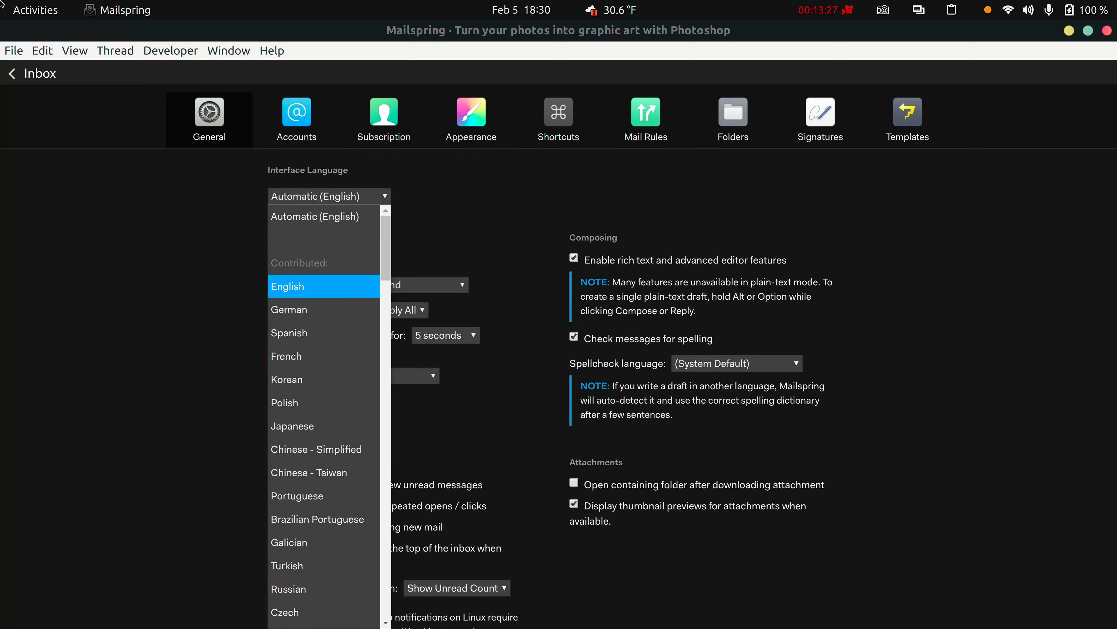
{"action": "key", "text": "g"}
{"action": "key", "text": "j"}
{"action": "key", "text": "p"}
{"action": "key", "text": "j"}
{"action": "key", "text": "s"}
{"action": "key", "text": "e"}
{"action": "key", "text": "j"}
{"action": "key", "text": "k"}
{"action": "key", "text": "f"}
{"action": "key", "text": "s"}
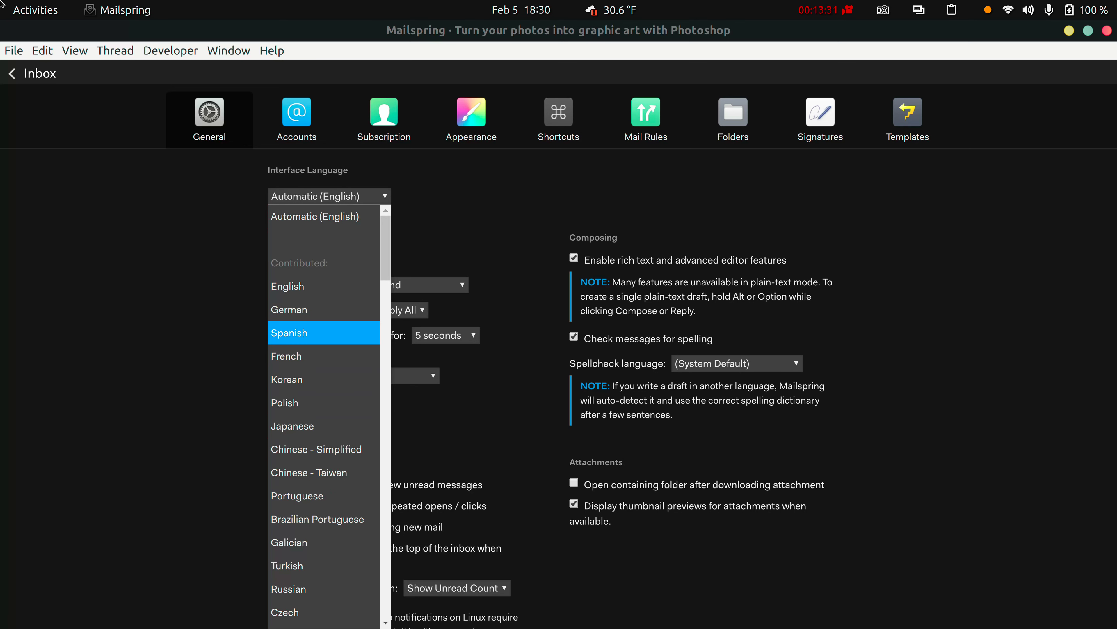
{"action": "key", "text": "Escape"}
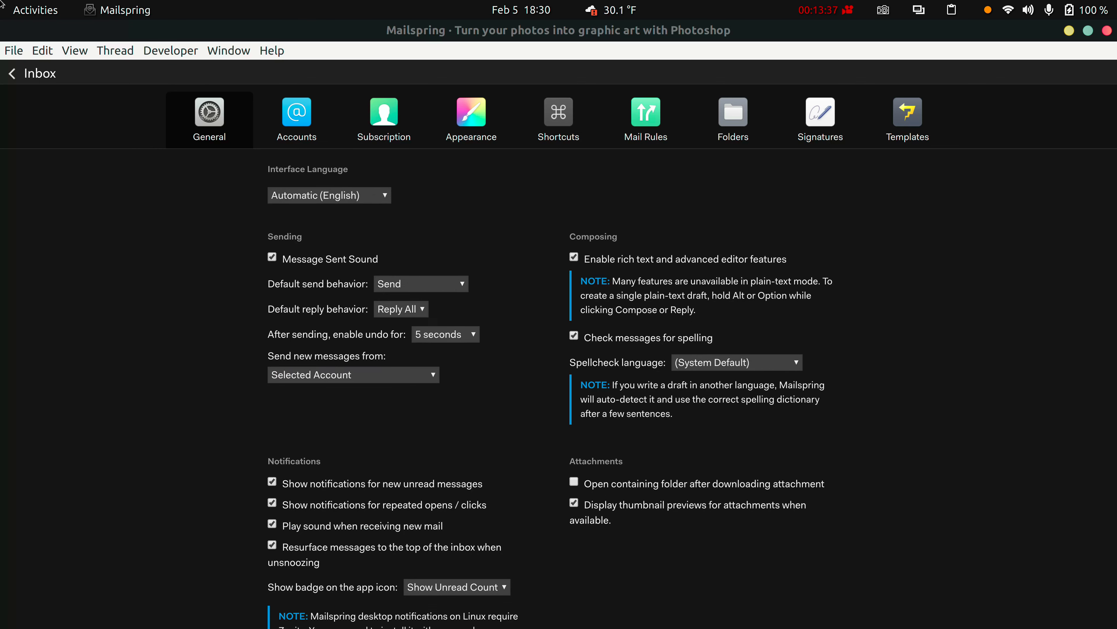
Review the remaining General preferences from Sending to Local Data, return to their start, and show the Accounts preferences
{"action": "key", "text": "Down"}
{"action": "key", "text": "Down"}
{"action": "key", "text": "Down"}
{"action": "key", "text": "Down"}
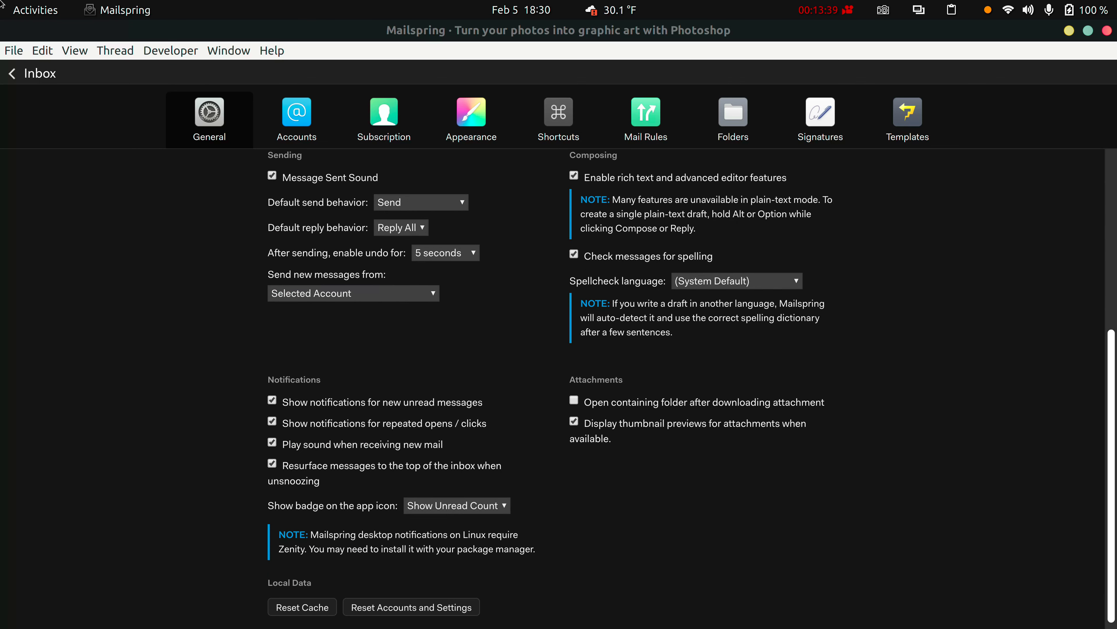
{"action": "key", "text": "Down"}
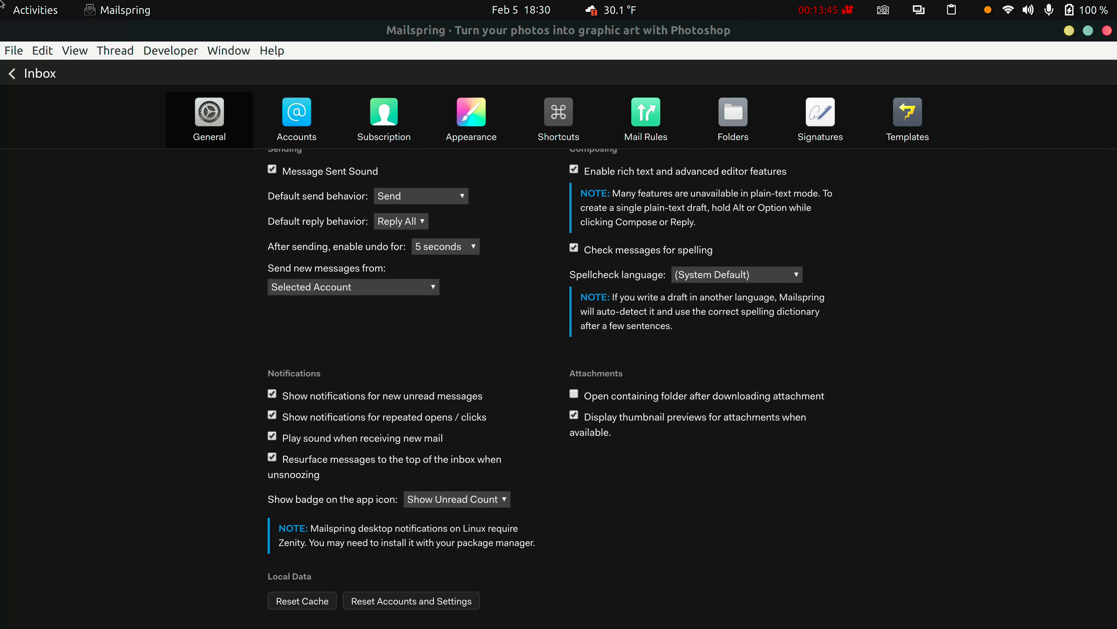
{"action": "key", "text": "Up"}
{"action": "key", "text": "Up"}
{"action": "key", "text": "Up"}
{"action": "key", "text": "Up"}
{"action": "key", "text": "Up"}
{"action": "key", "text": "Up"}
{"action": "key", "text": "Up"}
{"action": "key", "text": "Up"}
{"action": "key", "text": "Up"}
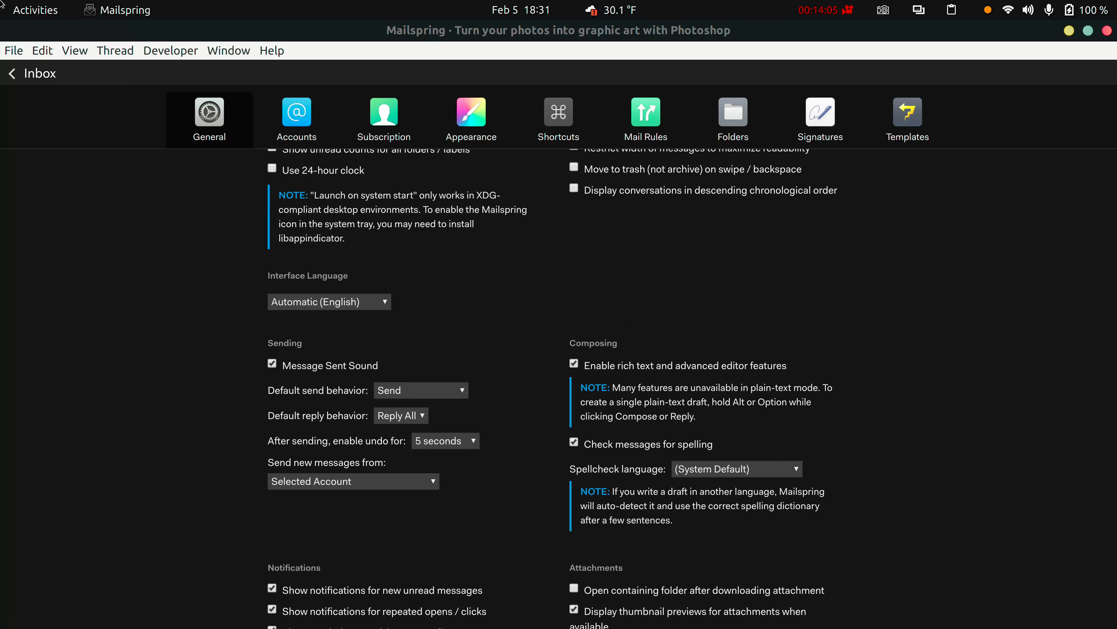
{"action": "scroll", "coordinate": [553, 388], "scroll_direction": "up", "scroll_amount": 6}
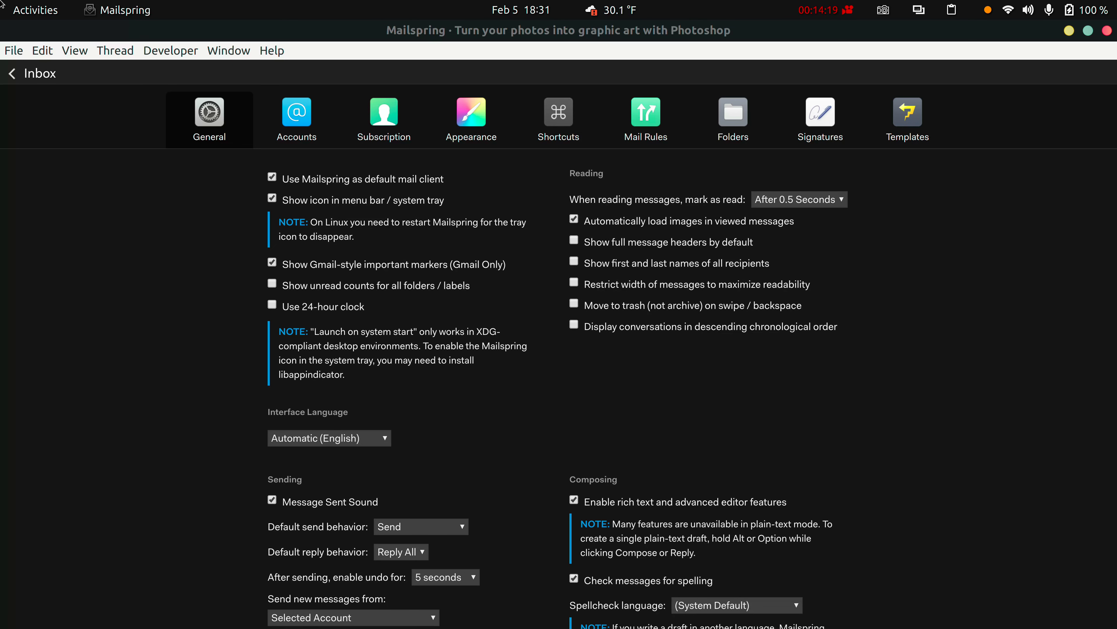
{"action": "left_click", "coordinate": [297, 115]}
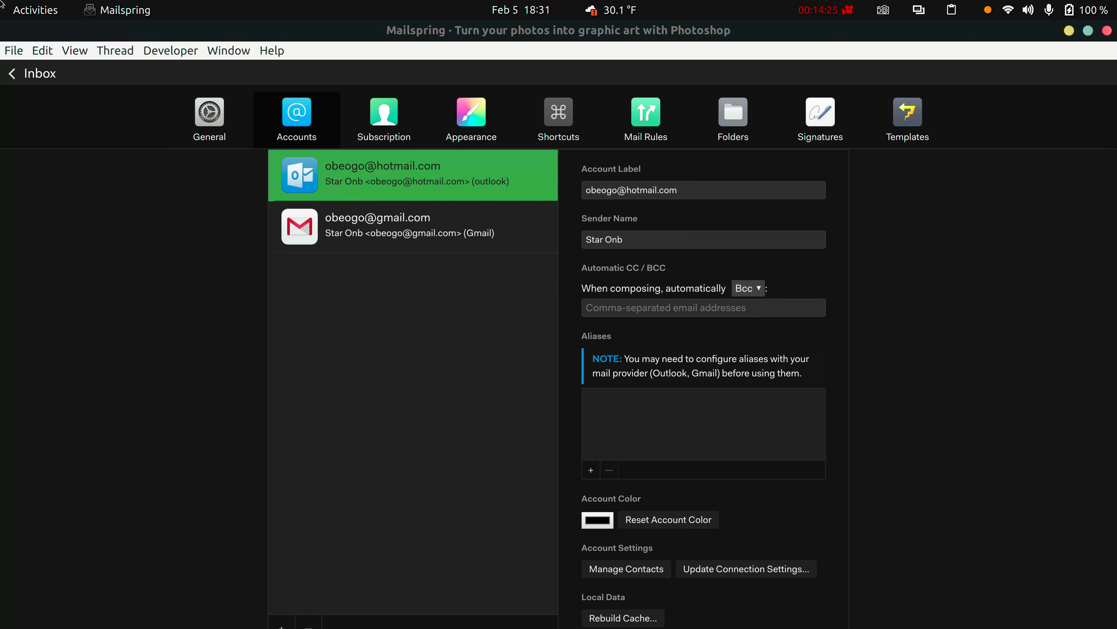
Review the remaining Hotmail account settings, and examine the Subscription preferences with the Mailspring Pro features down to Automatic Translation
{"action": "scroll", "coordinate": [559, 387], "scroll_direction": "down", "scroll_amount": 1}
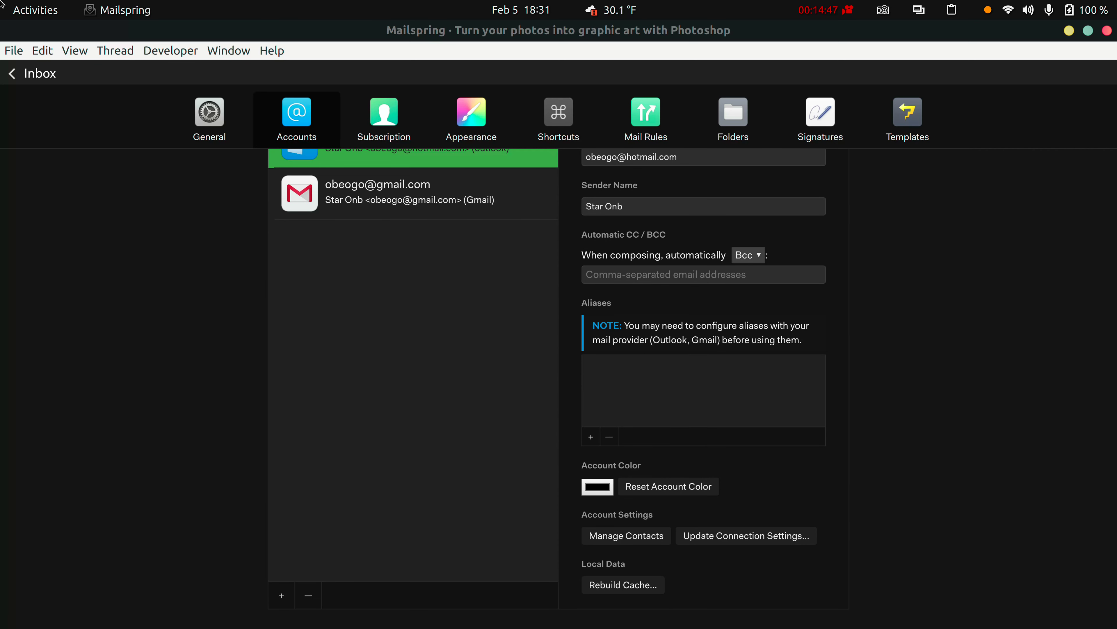
{"action": "scroll", "coordinate": [559, 379], "scroll_direction": "up", "scroll_amount": 2}
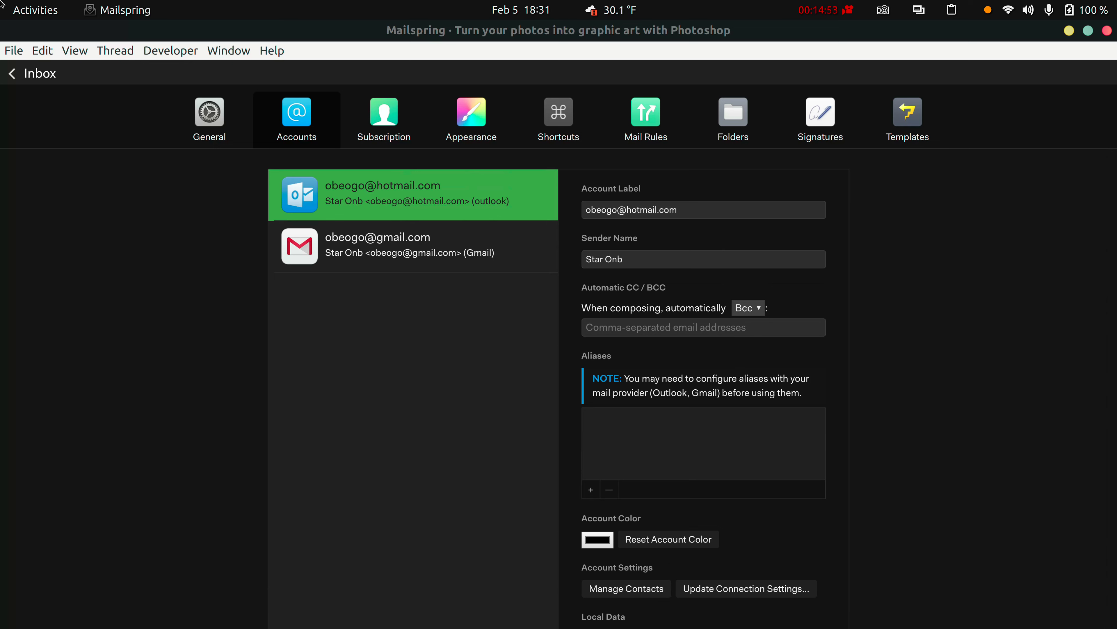
{"action": "left_click", "coordinate": [384, 118]}
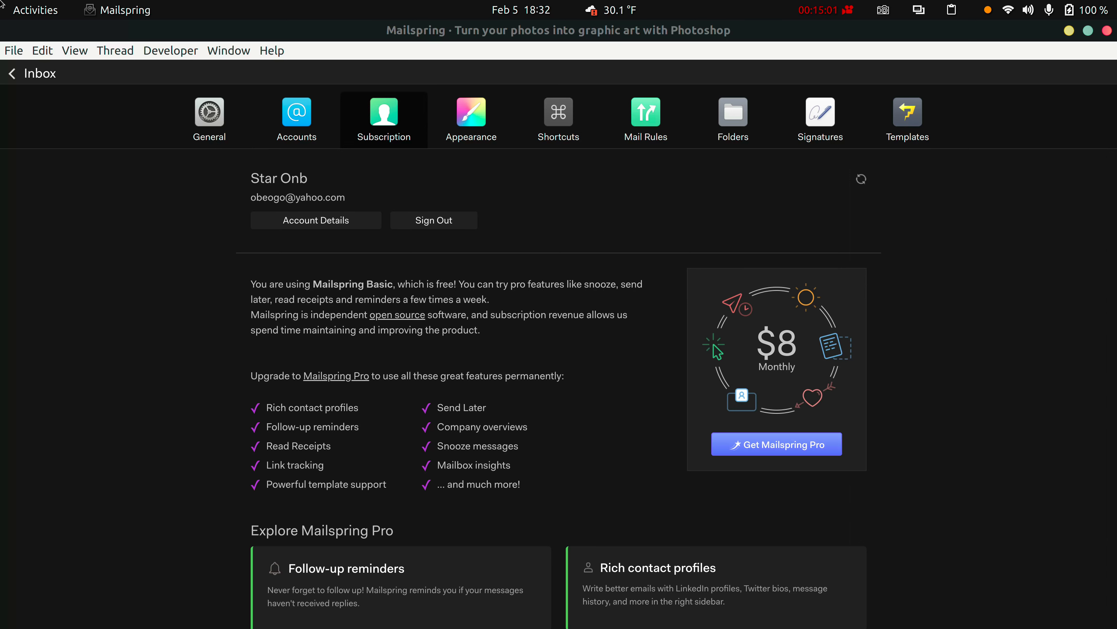
{"action": "scroll", "coordinate": [559, 388], "scroll_direction": "down", "scroll_amount": 5}
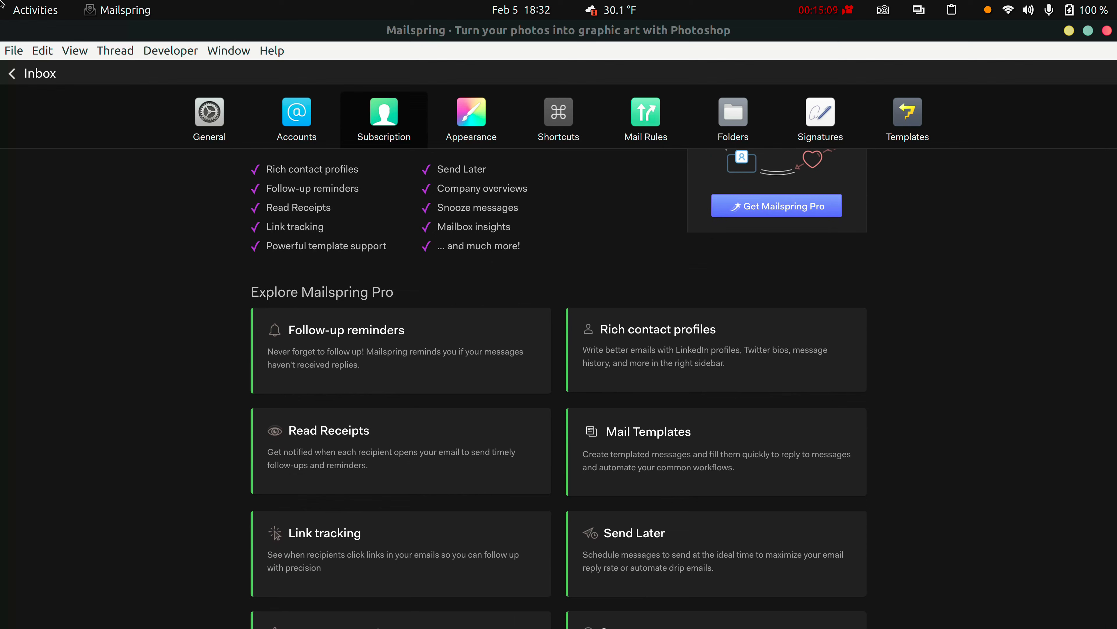
{"action": "scroll", "coordinate": [558, 387], "scroll_direction": "down", "scroll_amount": 3}
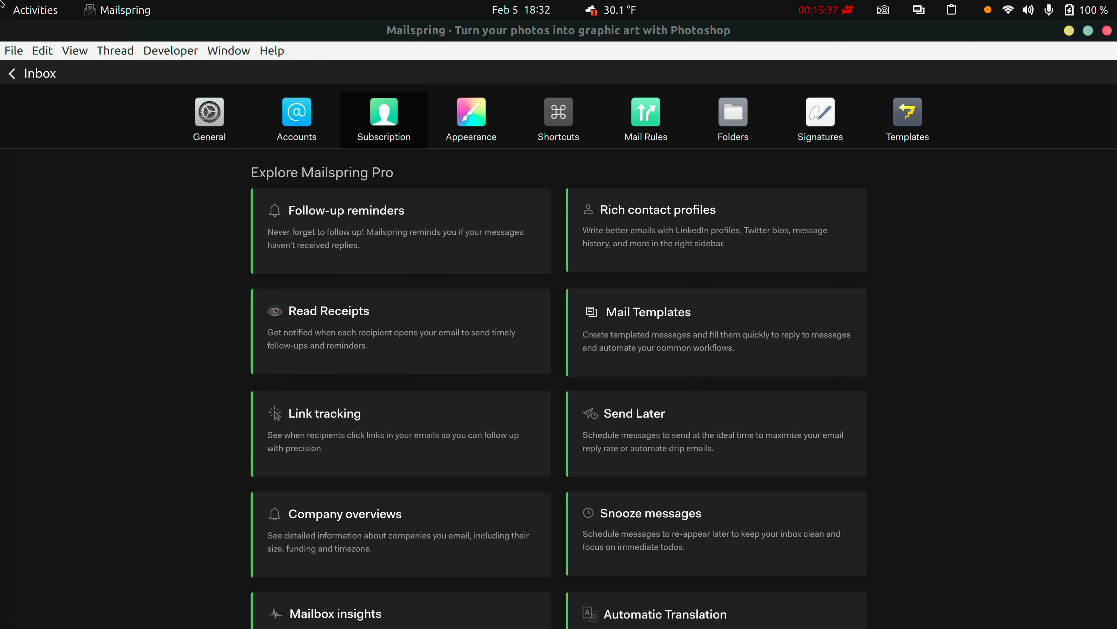
{"action": "scroll", "coordinate": [532, 308], "scroll_direction": "down", "scroll_amount": 2}
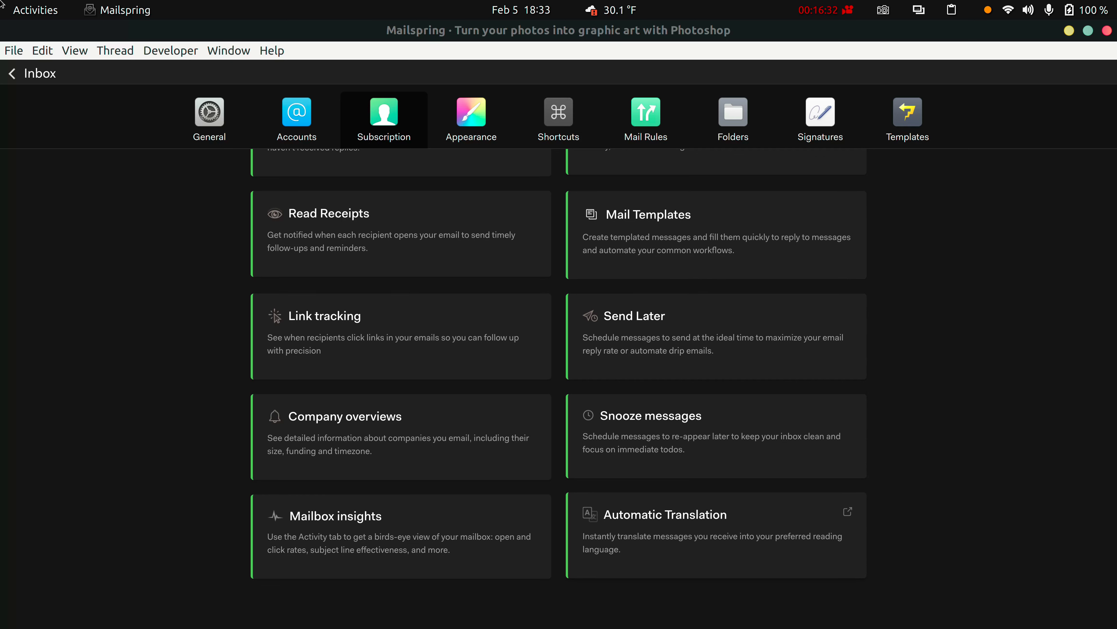
{"action": "scroll", "coordinate": [713, 535], "scroll_direction": "up", "scroll_amount": 10}
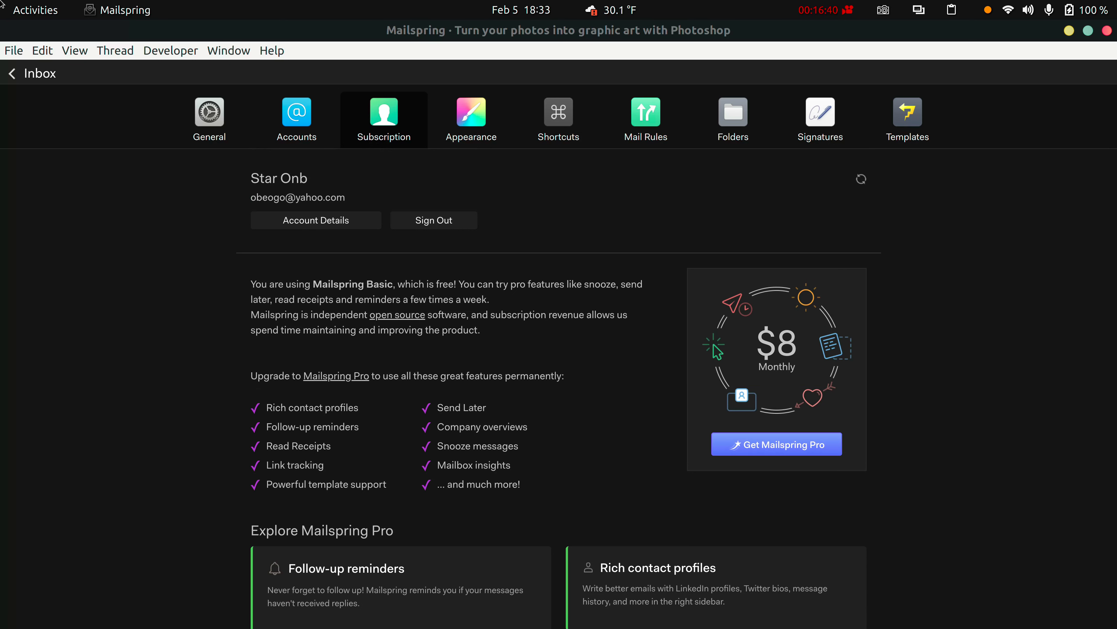
Select the Single Panel layout in the Appearance preferences and return to the inbox without applying it
{"action": "left_click", "coordinate": [471, 118]}
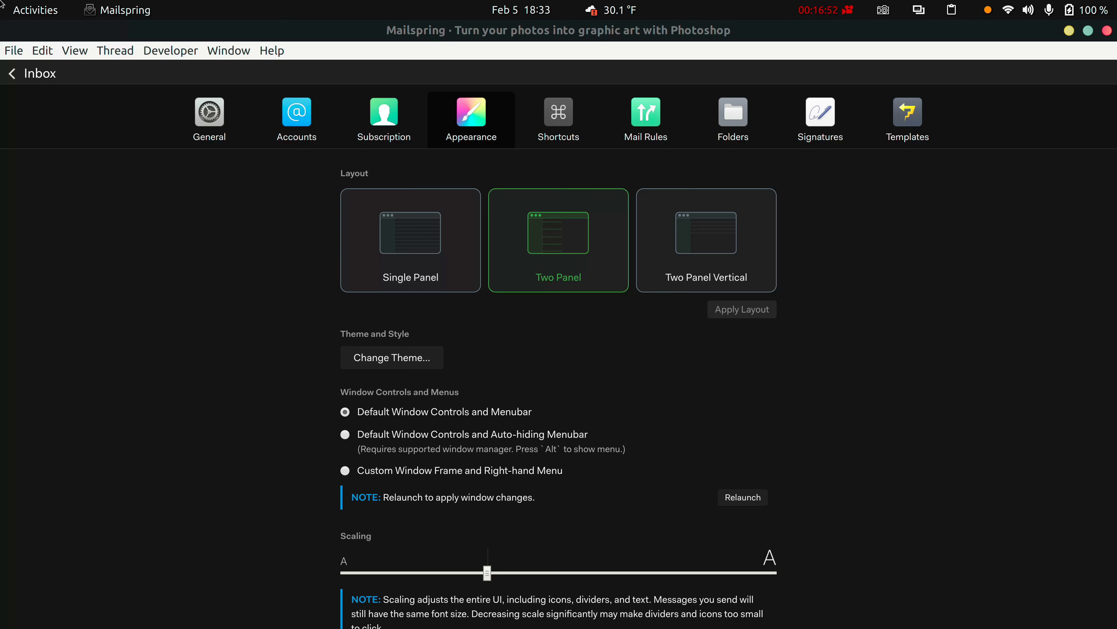
{"action": "left_click", "coordinate": [411, 240]}
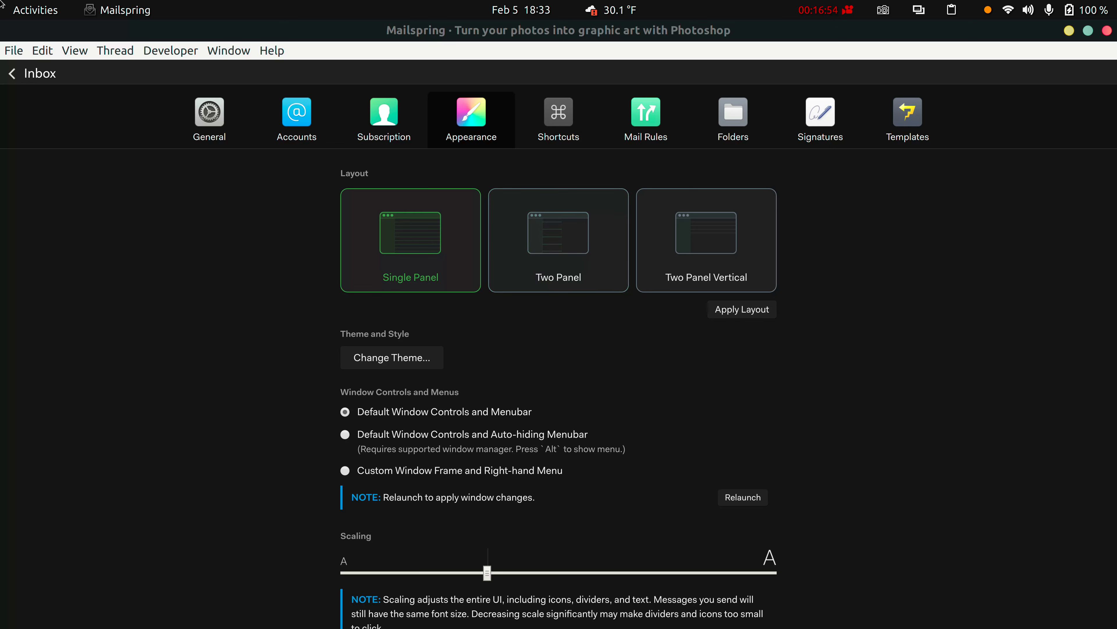
{"action": "key", "text": "Escape"}
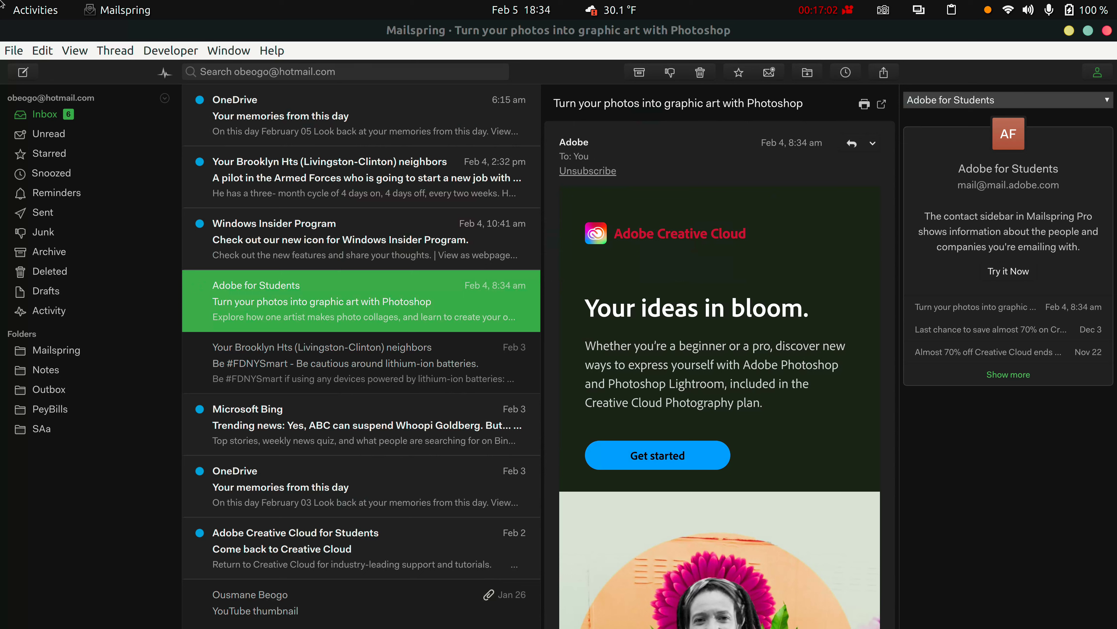
Reopen the Appearance preferences and apply the selected Single Panel layout
{"action": "key", "text": "alt+f"}
{"action": "key", "text": "Right"}
{"action": "key", "text": "Right"}
{"action": "key", "text": "Left"}
{"action": "key", "text": "Down"}
{"action": "key", "text": "Down"}
{"action": "key", "text": "Down"}
{"action": "key", "text": "Down"}
{"action": "key", "text": "Down"}
{"action": "key", "text": "Down"}
{"action": "key", "text": "Down"}
{"action": "key", "text": "Down"}
{"action": "key", "text": "Down"}
{"action": "key", "text": "Down"}
{"action": "key", "text": "Down"}
{"action": "key", "text": "Down"}
{"action": "key", "text": "Down"}
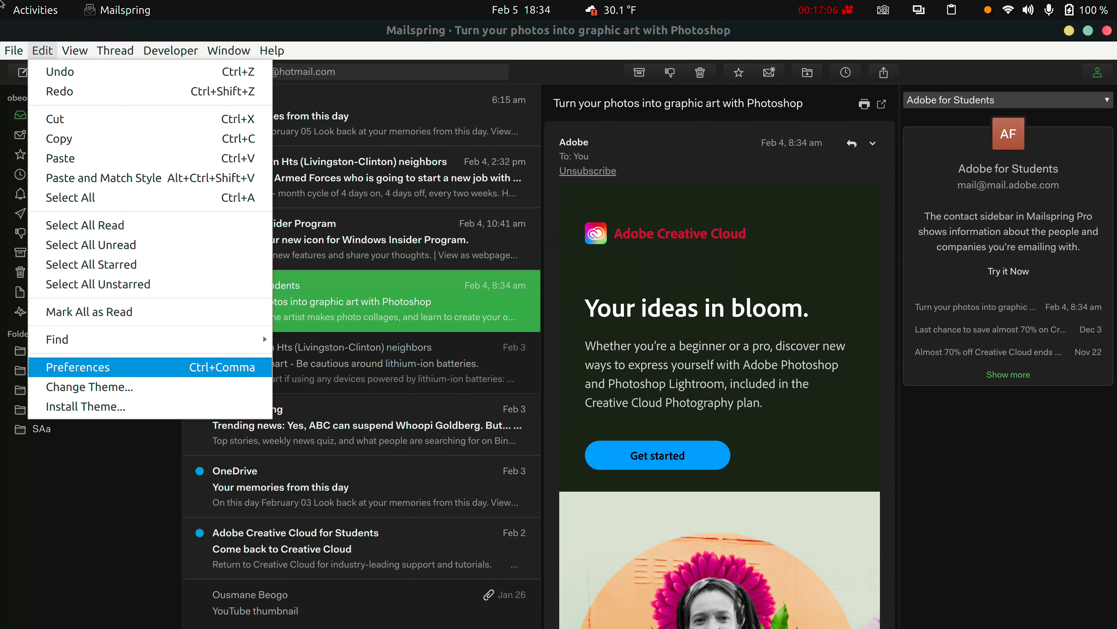
{"action": "key", "text": "Return"}
{"action": "key", "text": "Left"}
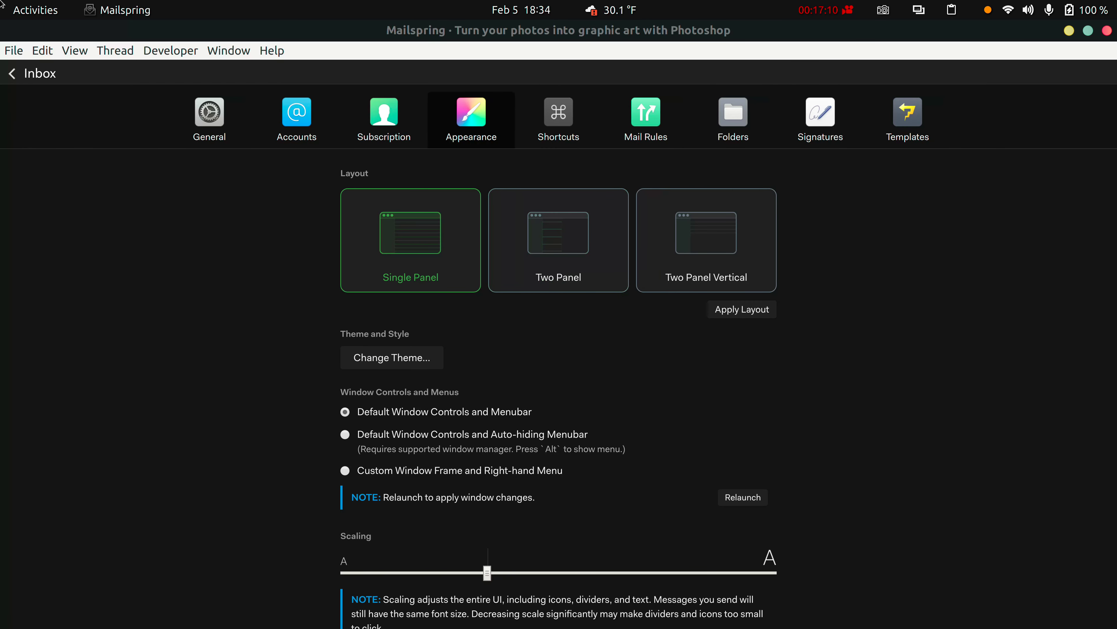
{"action": "key", "text": "Return"}
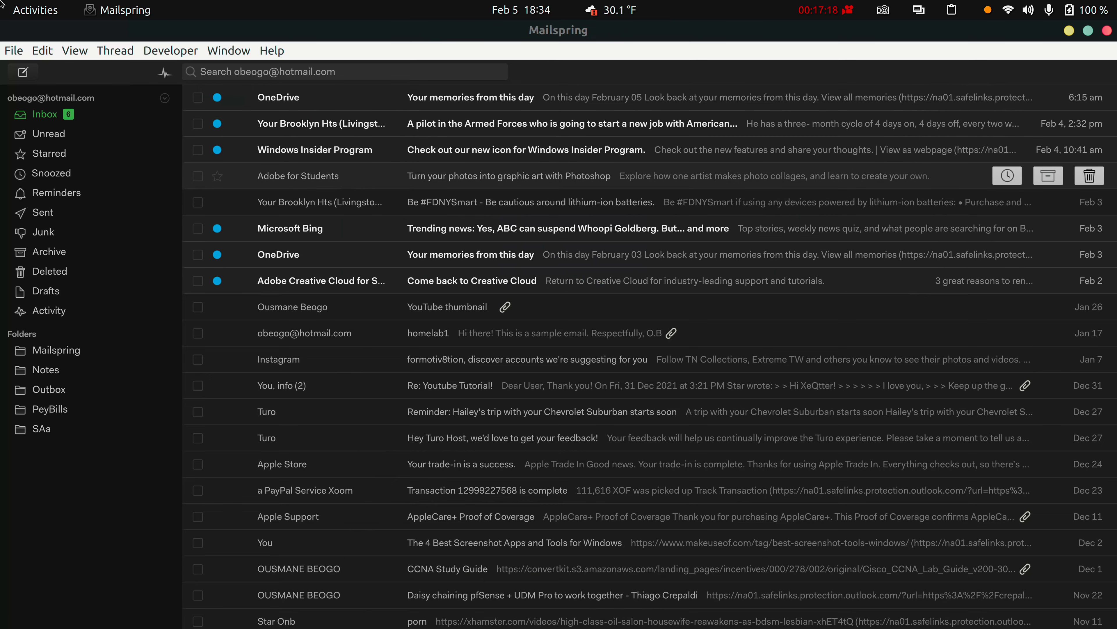
Open the Adobe for Students message in the single-panel view, skim through its content, and return to the inbox
{"action": "left_click", "coordinate": [506, 176]}
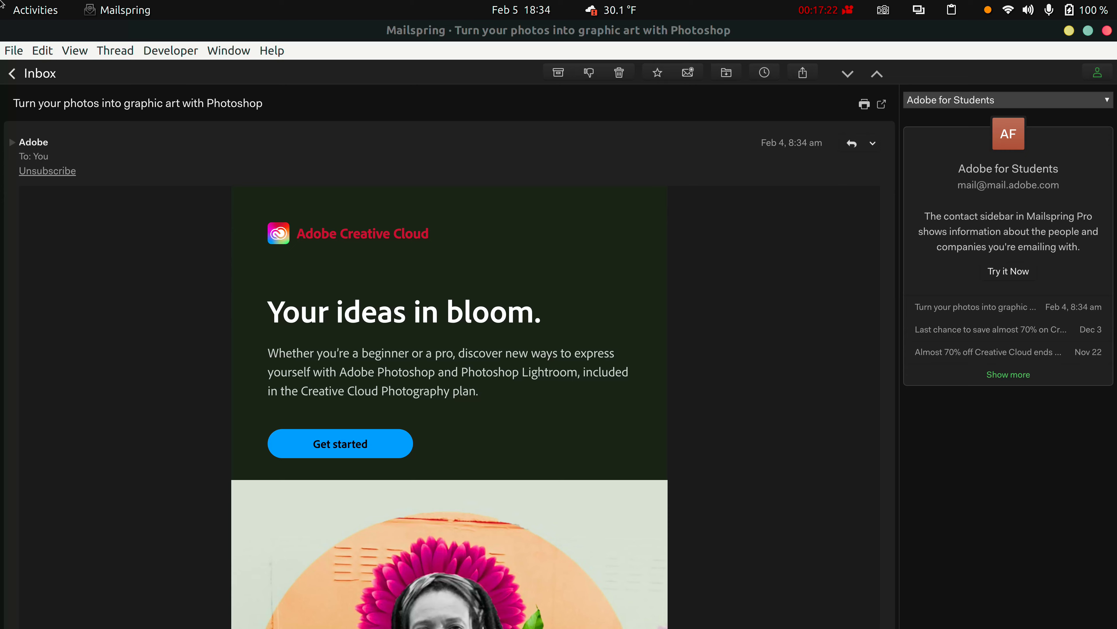
{"action": "key", "text": "Page_Down"}
{"action": "key", "text": "Page_Down"}
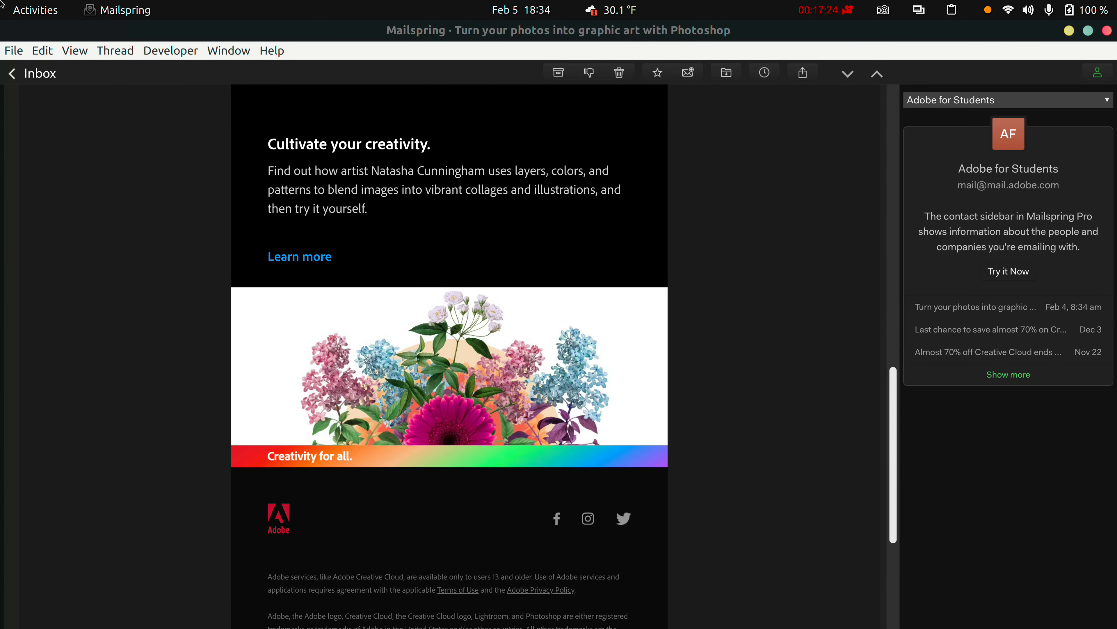
{"action": "key", "text": "Page_Up"}
{"action": "key", "text": "Page_Up"}
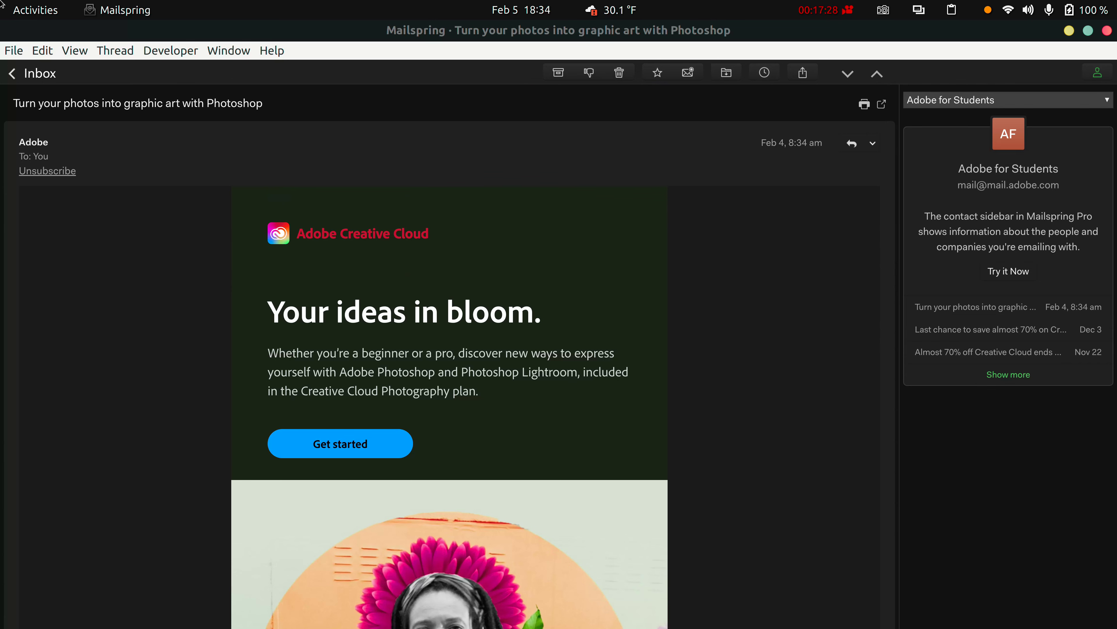
{"action": "left_click", "coordinate": [27, 73]}
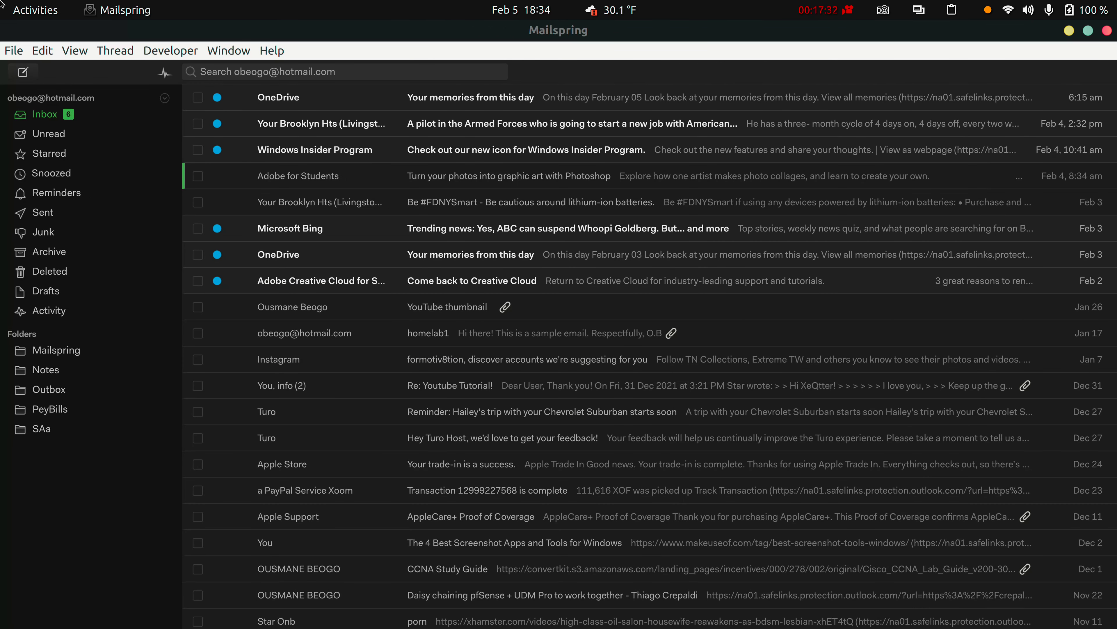
Return to the Appearance preferences and apply the Two Panel Vertical layout
{"action": "key", "text": "alt+f"}
{"action": "key", "text": "Down"}
{"action": "key", "text": "Down"}
{"action": "key", "text": "Down"}
{"action": "key", "text": "Down"}
{"action": "key", "text": "Right"}
{"action": "key", "text": "Down"}
{"action": "key", "text": "Down"}
{"action": "key", "text": "Down"}
{"action": "key", "text": "Down"}
{"action": "key", "text": "Down"}
{"action": "key", "text": "Down"}
{"action": "key", "text": "Down"}
{"action": "key", "text": "Down"}
{"action": "key", "text": "Down"}
{"action": "key", "text": "Down"}
{"action": "key", "text": "Down"}
{"action": "key", "text": "Down"}
{"action": "key", "text": "Down"}
{"action": "key", "text": "Down"}
{"action": "key", "text": "Up"}
{"action": "key", "text": "Return"}
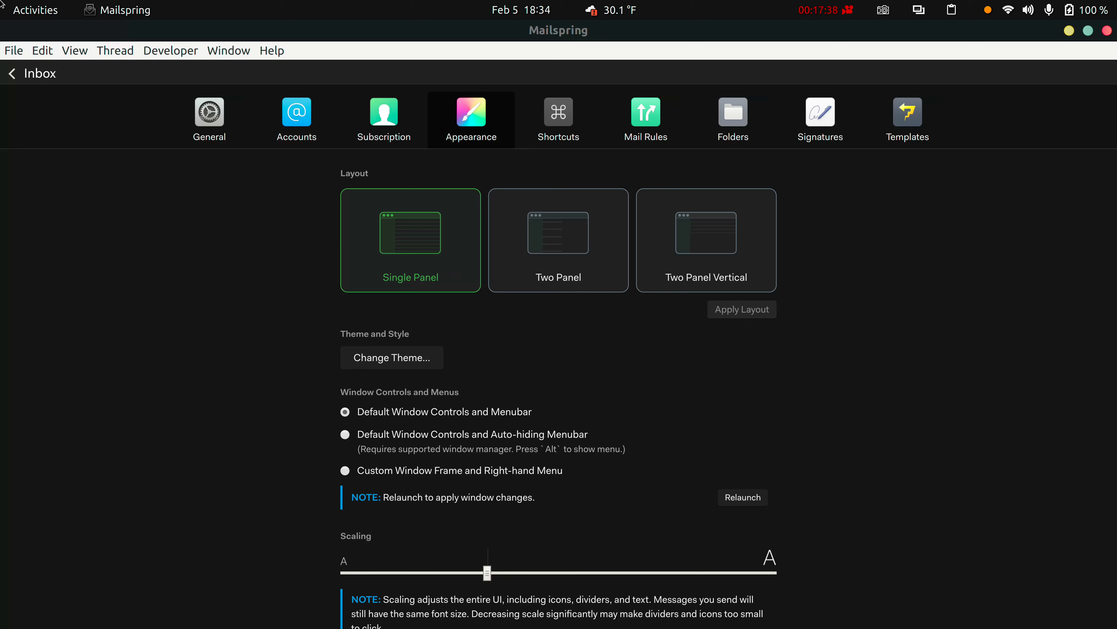
{"action": "key", "text": "Right"}
{"action": "key", "text": "Right"}
{"action": "key", "text": "Tab"}
{"action": "key", "text": "Return"}
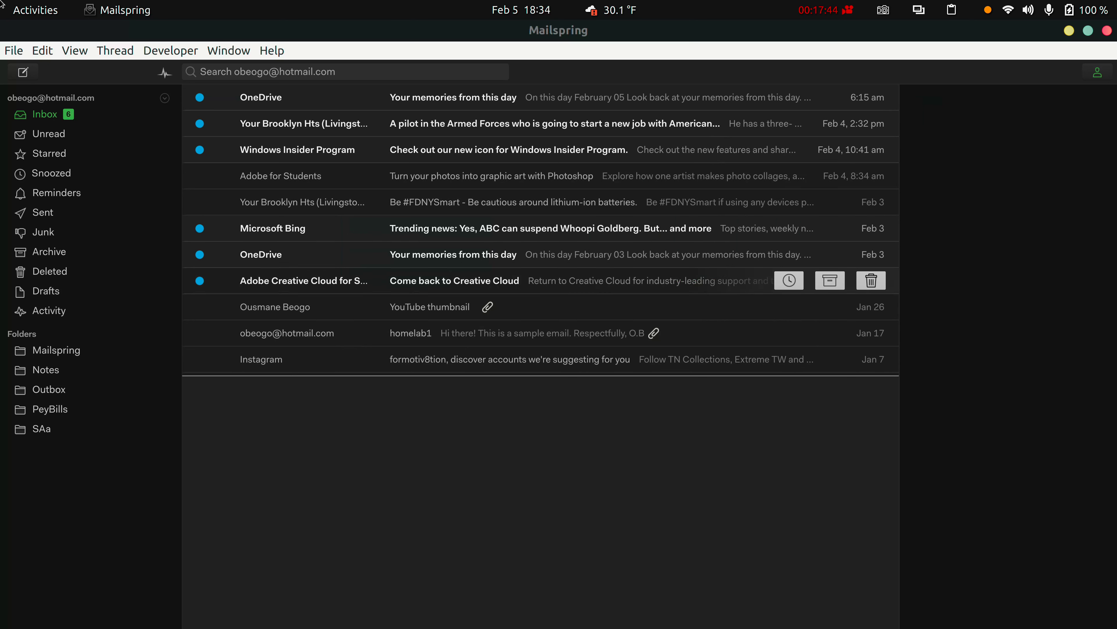
Open the Adobe for Students message from the list and skim its content in the pane below
{"action": "key", "text": "Up"}
{"action": "key", "text": "Up"}
{"action": "key", "text": "Up"}
{"action": "key", "text": "Up"}
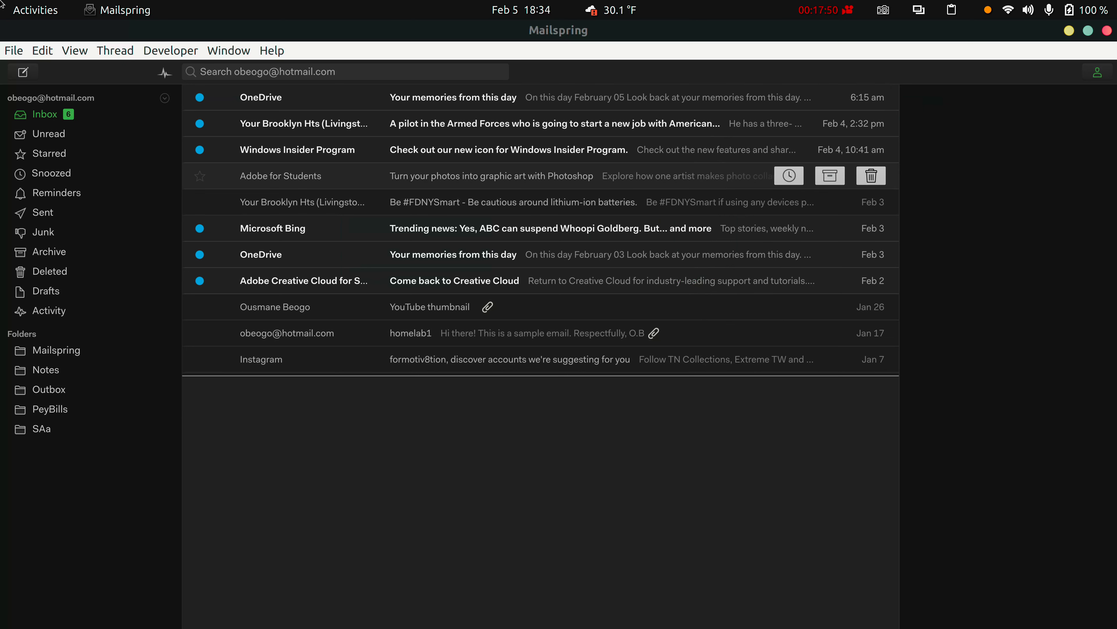
{"action": "key", "text": "Return"}
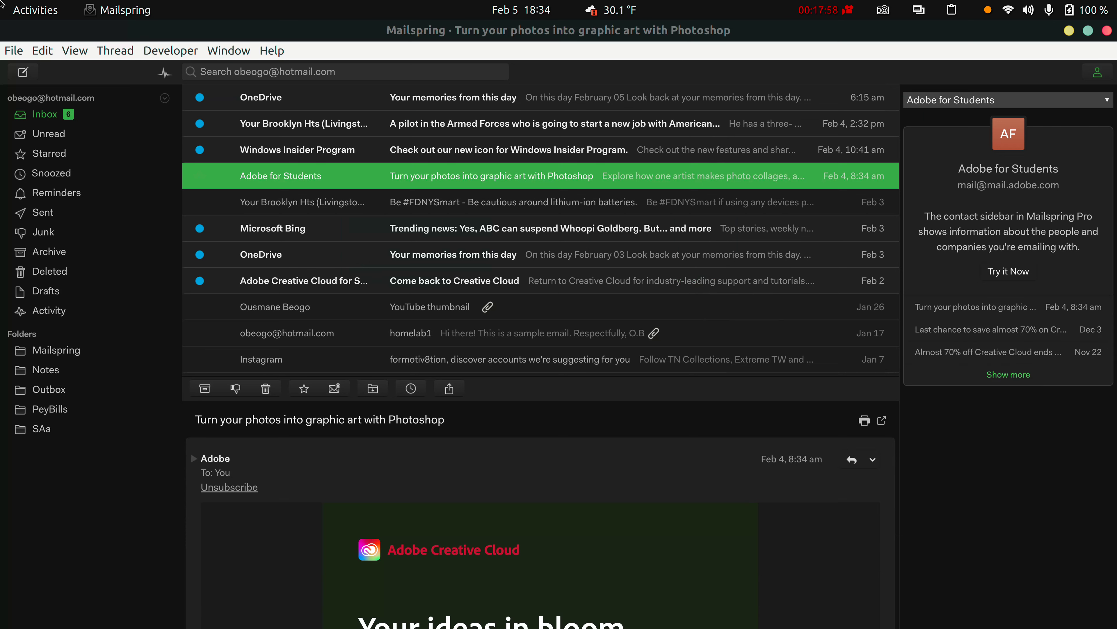
{"action": "key", "text": "Page_Down"}
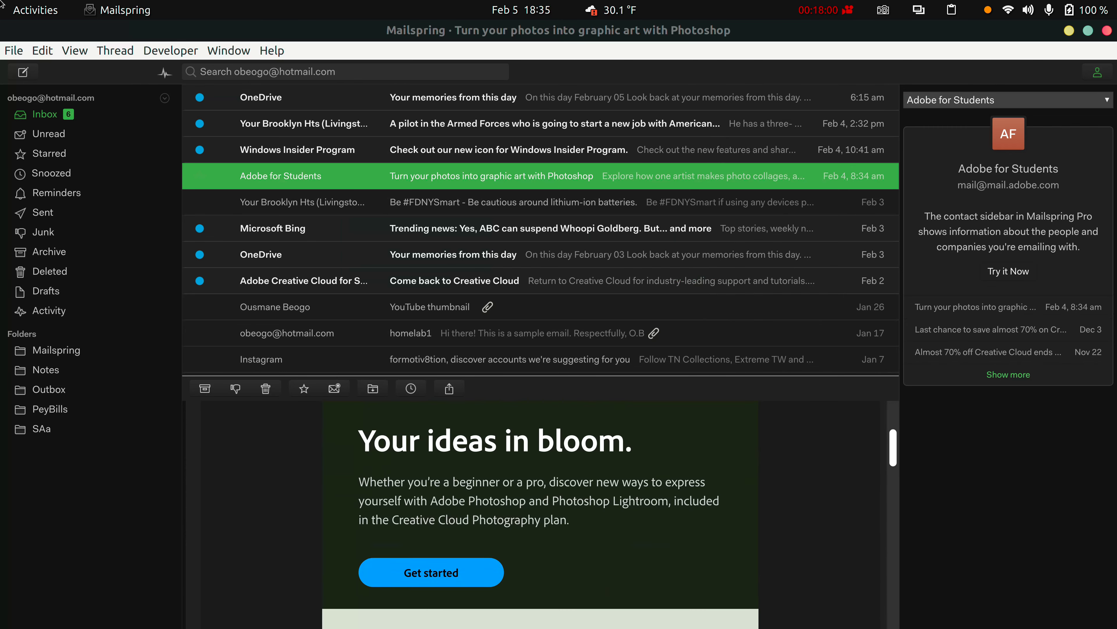
{"action": "key", "text": "Page_Down"}
{"action": "key", "text": "Page_Up"}
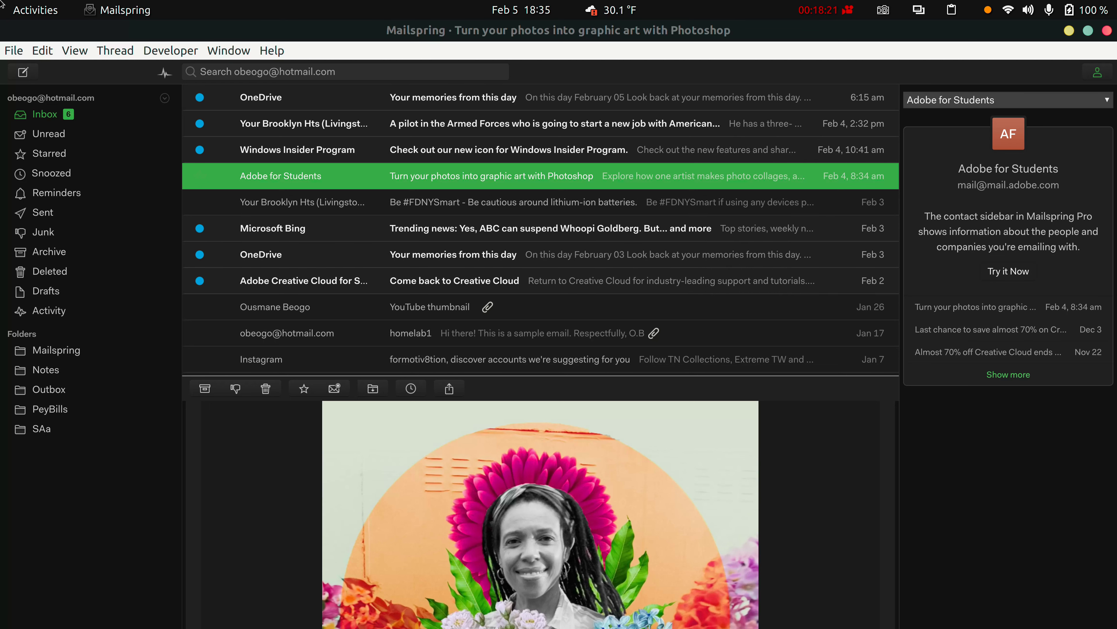
Apply the Two Panel layout in the Appearance preferences and open the Adobe for Students message in it
{"action": "key", "text": "alt+e"}
{"action": "key", "text": "Down"}
{"action": "key", "text": "Down"}
{"action": "key", "text": "Down"}
{"action": "key", "text": "Down"}
{"action": "key", "text": "Down"}
{"action": "key", "text": "Down"}
{"action": "key", "text": "Down"}
{"action": "key", "text": "Down"}
{"action": "key", "text": "Down"}
{"action": "key", "text": "Down"}
{"action": "key", "text": "Down"}
{"action": "key", "text": "Down"}
{"action": "key", "text": "Down"}
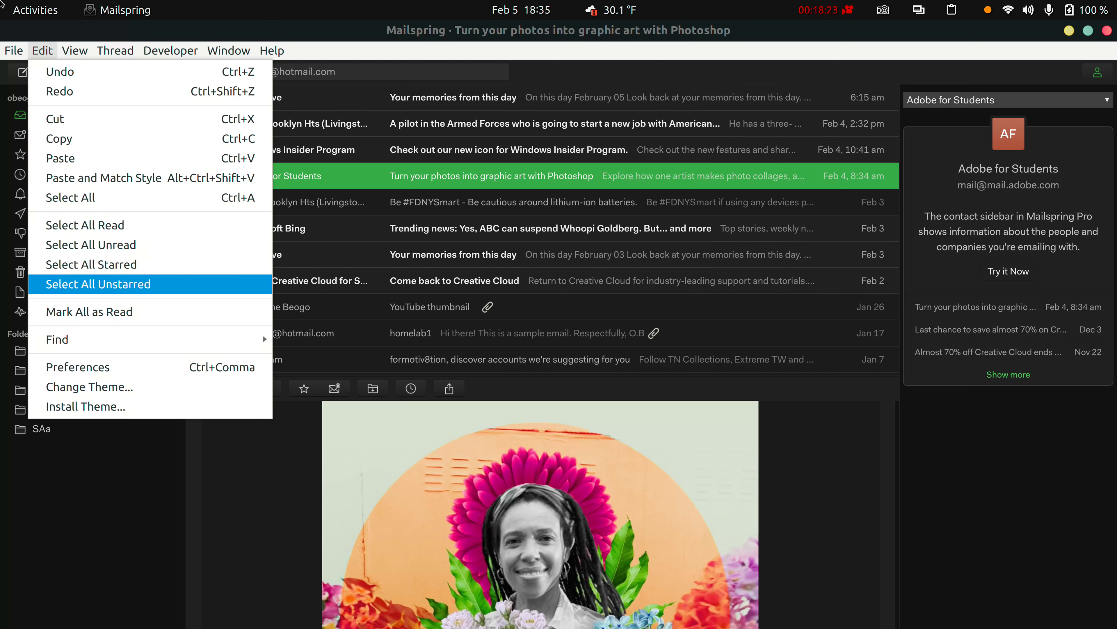
{"action": "key", "text": "Return"}
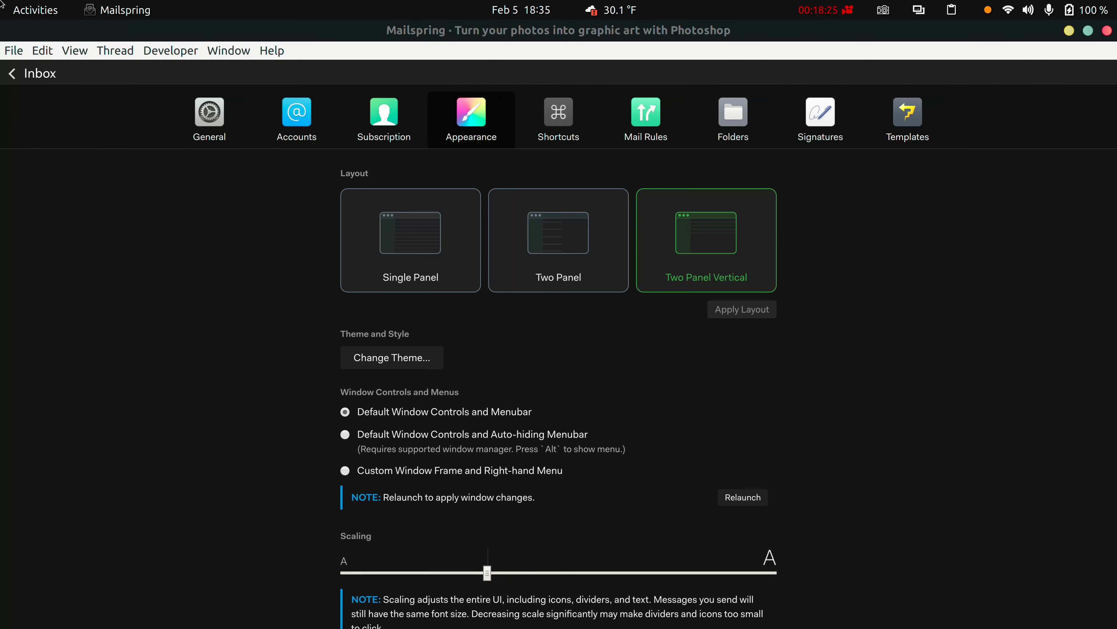
{"action": "key", "text": "Left"}
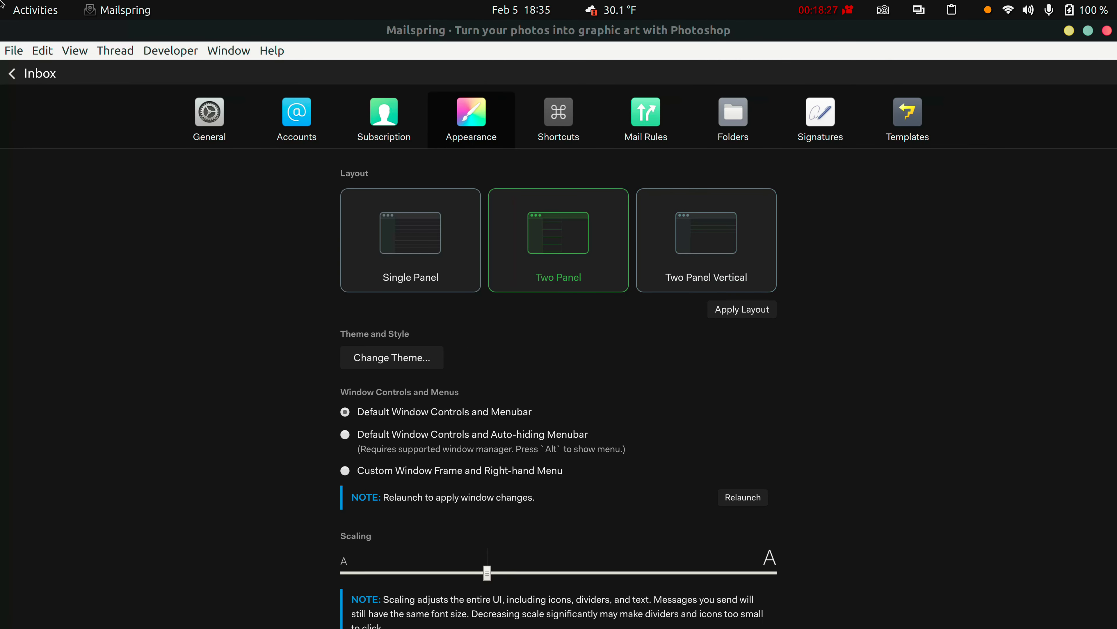
{"action": "key", "text": "Tab"}
{"action": "key", "text": "Return"}
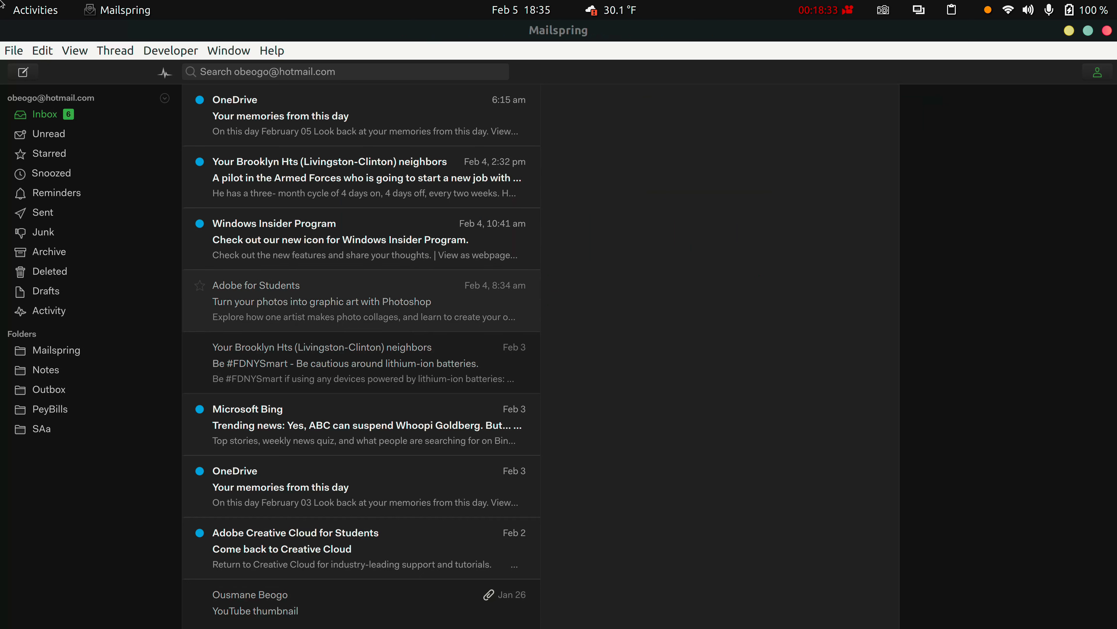
{"action": "key", "text": "Return"}
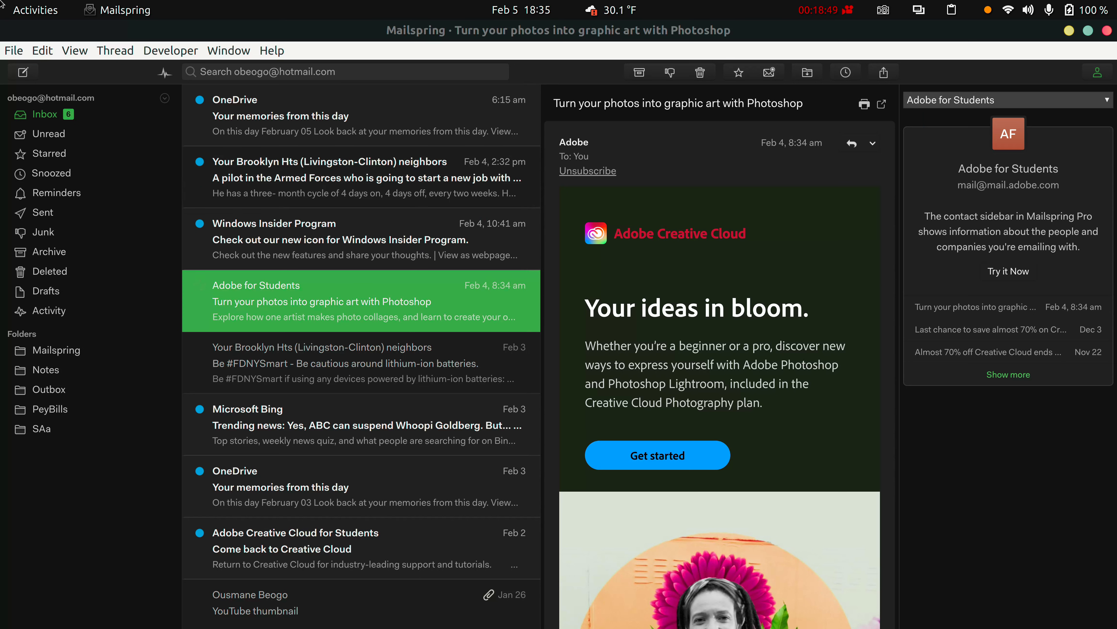
Examine the developer commands, including Calendar Preview, Create a Plugin, Install a Plugin and Toggle Screenshot Mode
{"action": "key", "text": "alt+d"}
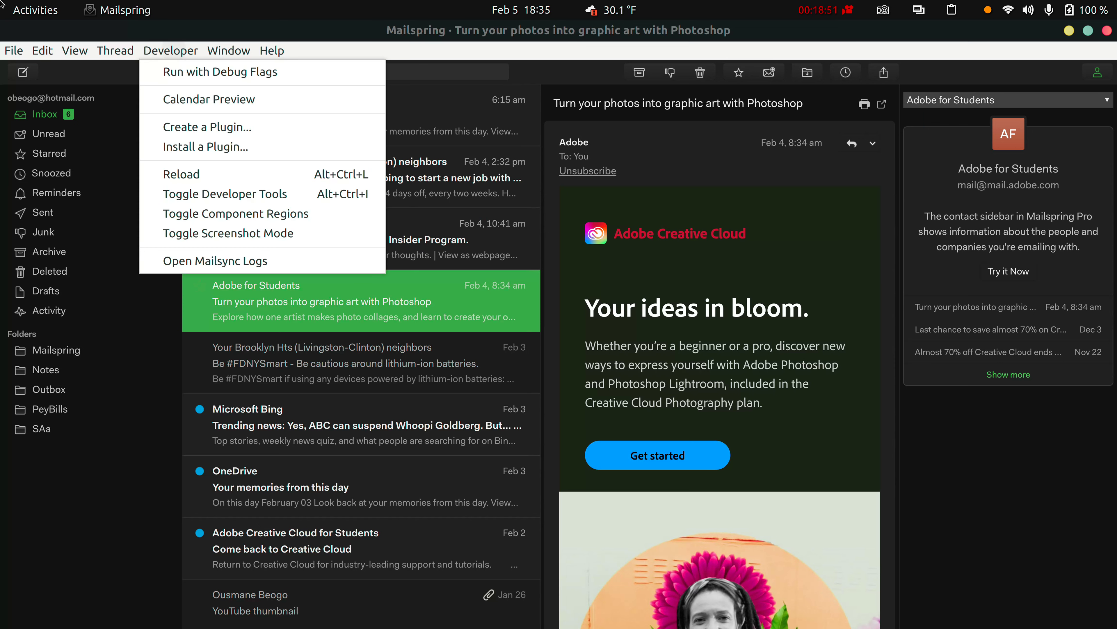
{"action": "key", "text": "Down"}
{"action": "key", "text": "Down"}
{"action": "key", "text": "Down"}
{"action": "key", "text": "Down"}
{"action": "key", "text": "Up"}
{"action": "key", "text": "Up"}
{"action": "key", "text": "Down"}
{"action": "key", "text": "Down"}
{"action": "key", "text": "Up"}
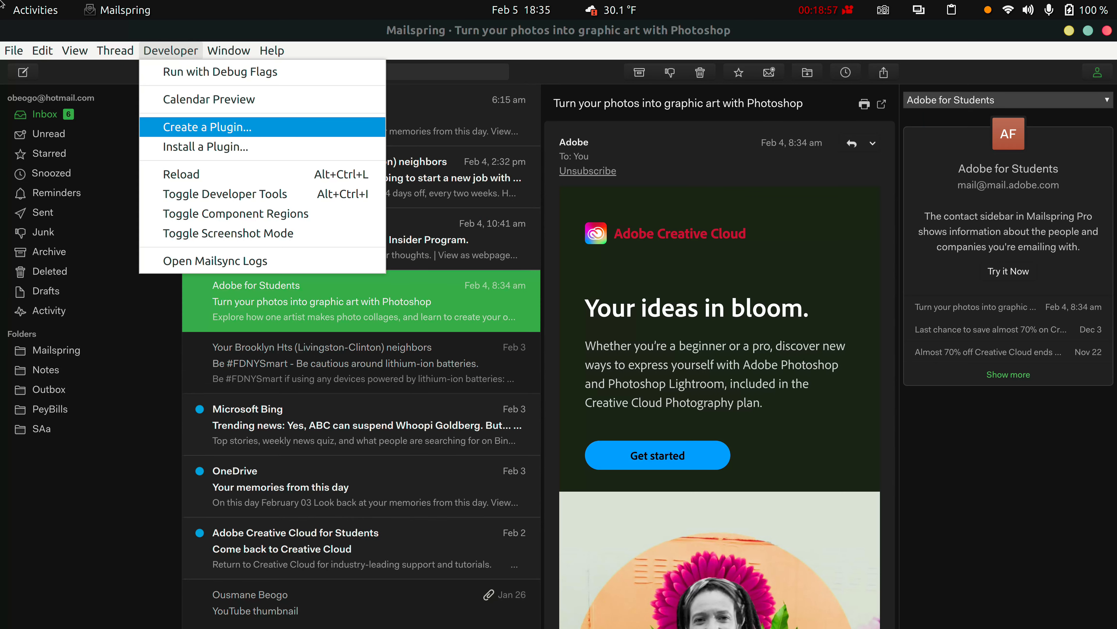
{"action": "key", "text": "Down"}
{"action": "key", "text": "Down"}
{"action": "key", "text": "Down"}
{"action": "key", "text": "Up"}
{"action": "key", "text": "Up"}
{"action": "key", "text": "Up"}
{"action": "key", "text": "Down"}
{"action": "key", "text": "Down"}
{"action": "key", "text": "Down"}
{"action": "key", "text": "Down"}
{"action": "key", "text": "Down"}
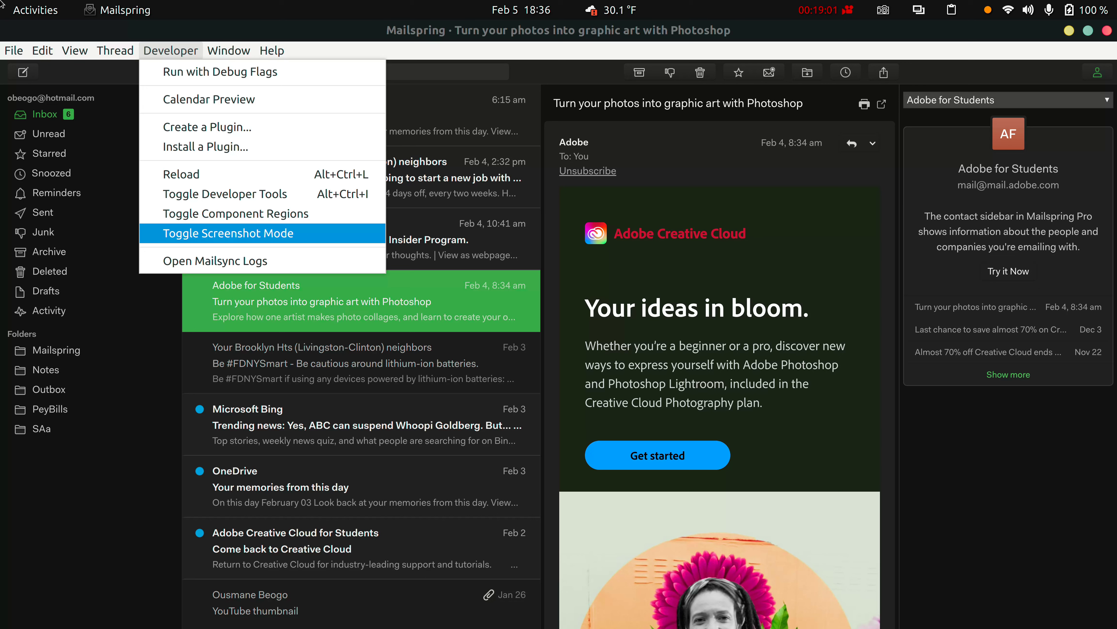
{"action": "key", "text": "Up"}
{"action": "key", "text": "Up"}
{"action": "key", "text": "Up"}
{"action": "key", "text": "Up"}
{"action": "key", "text": "Up"}
{"action": "key", "text": "Up"}
{"action": "key", "text": "Up"}
{"action": "key", "text": "Up"}
{"action": "key", "text": "Up"}
{"action": "key", "text": "Down"}
{"action": "key", "text": "Down"}
{"action": "key", "text": "Down"}
{"action": "key", "text": "Up"}
Examine the thread commands for replying, forwarding, marking, starring, snoozing and sharing the open message
{"action": "key", "text": "Left"}
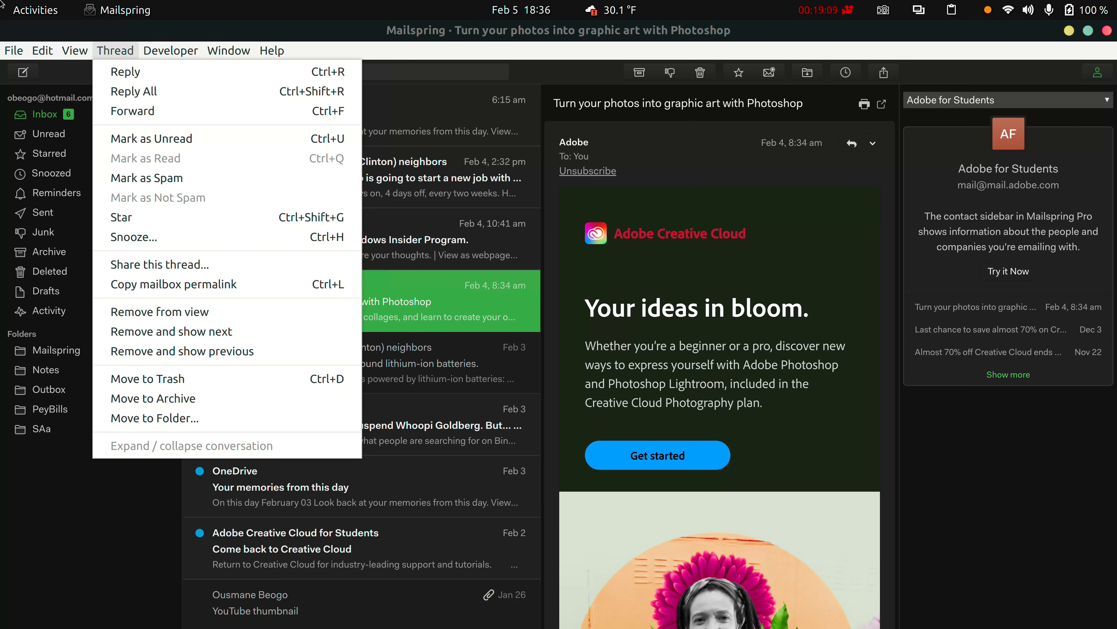
{"action": "key", "text": "Down"}
{"action": "key", "text": "Up"}
{"action": "key", "text": "Up"}
{"action": "key", "text": "Down"}
{"action": "key", "text": "Down"}
{"action": "key", "text": "Down"}
{"action": "key", "text": "Down"}
{"action": "key", "text": "Down"}
{"action": "key", "text": "Down"}
{"action": "key", "text": "Down"}
{"action": "key", "text": "Down"}
{"action": "key", "text": "Down"}
{"action": "key", "text": "Down"}
{"action": "key", "text": "Up"}
{"action": "key", "text": "Up"}
{"action": "key", "text": "Up"}
{"action": "key", "text": "Up"}
{"action": "key", "text": "Up"}
{"action": "key", "text": "Up"}
{"action": "key", "text": "Up"}
{"action": "key", "text": "Up"}
{"action": "key", "text": "Up"}
Examine the file commands for syncing mail, composing a message, adding an account, printing the thread and quitting
{"action": "key", "text": "Left"}
{"action": "key", "text": "Left"}
{"action": "key", "text": "Left"}
{"action": "key", "text": "Down"}
{"action": "key", "text": "Down"}
{"action": "key", "text": "Down"}
{"action": "key", "text": "Down"}
{"action": "key", "text": "Up"}
{"action": "key", "text": "Up"}
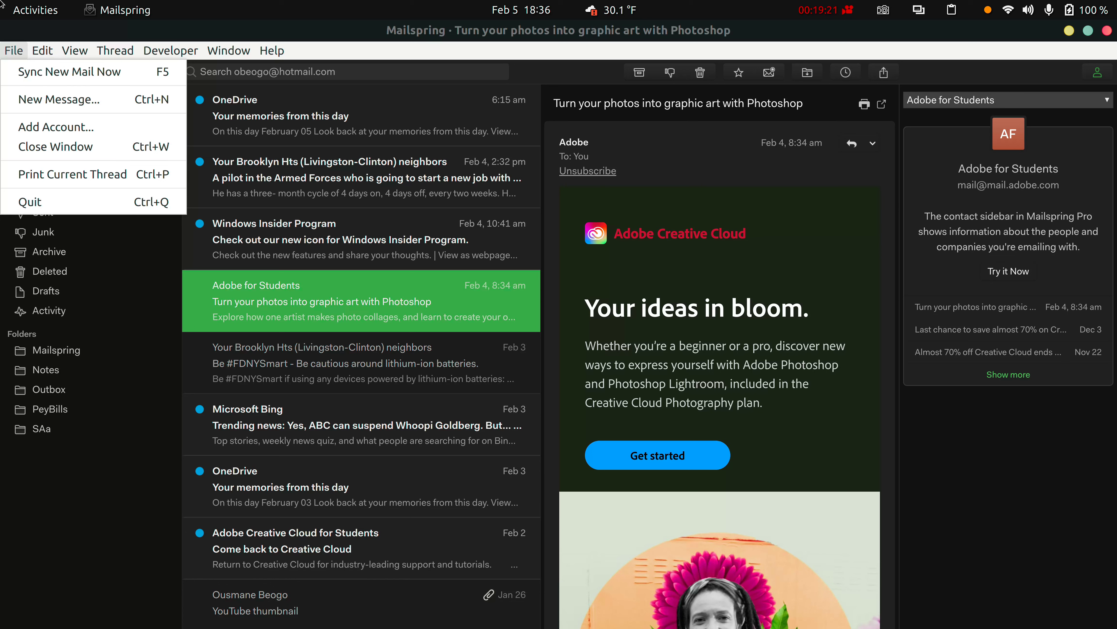
{"action": "key", "text": "Up"}
Look through the edit commands for selecting, marking and finding messages, and open the Preferences
{"action": "key", "text": "Right"}
{"action": "key", "text": "Down"}
{"action": "key", "text": "Down"}
{"action": "key", "text": "Down"}
{"action": "key", "text": "Down"}
{"action": "key", "text": "Down"}
{"action": "key", "text": "Down"}
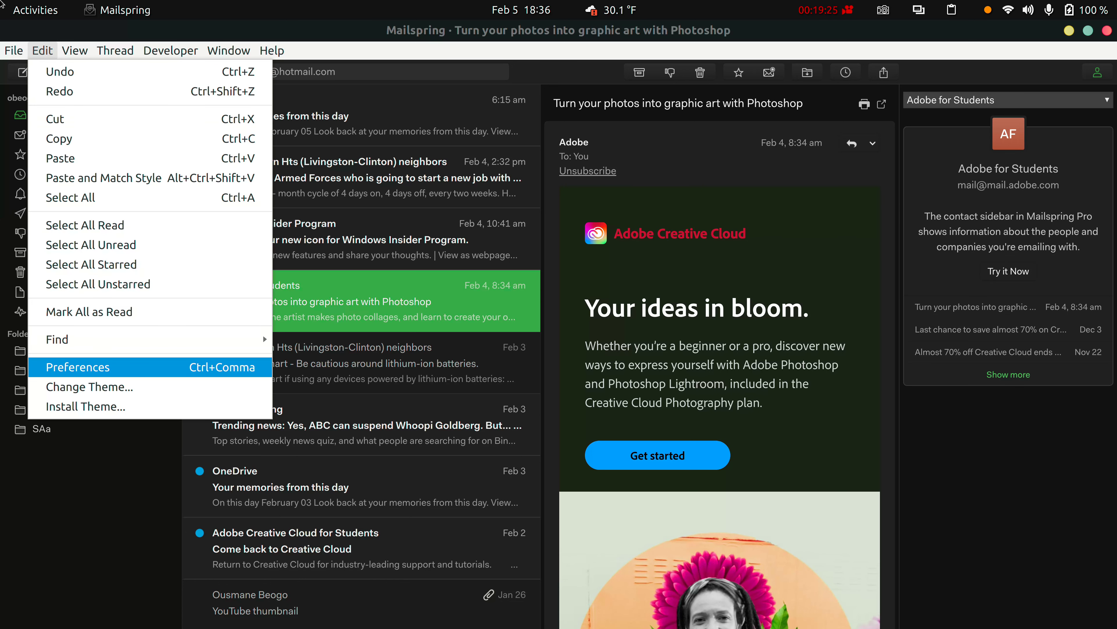
{"action": "key", "text": "Return"}
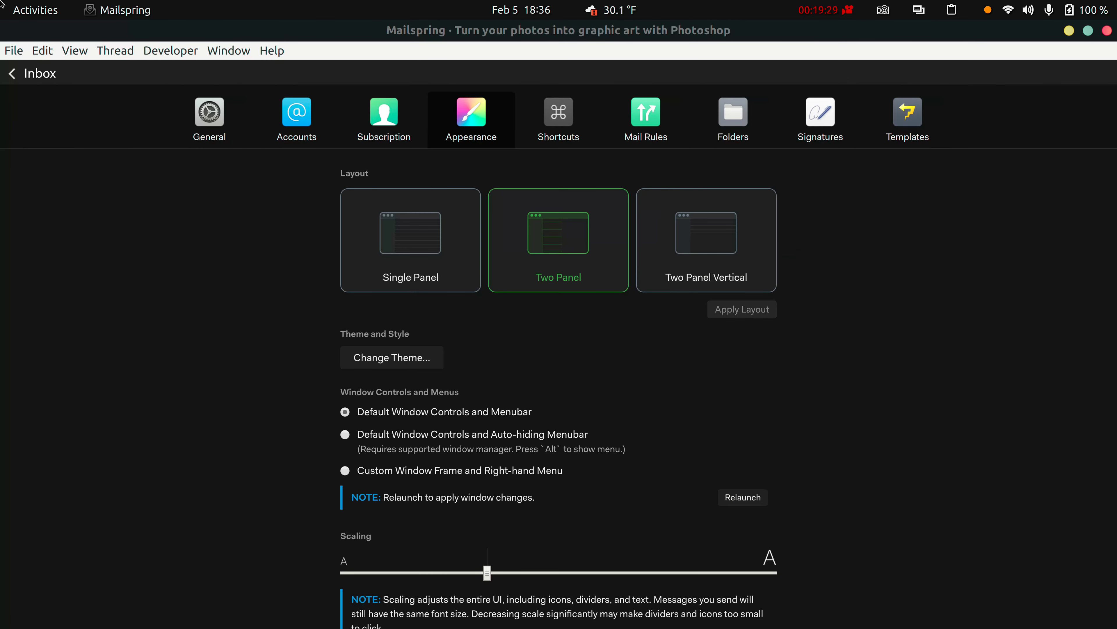
Show the Mail Rules preferences and list the message fields available for the Spam filtering 1 rule's condition
{"action": "key", "text": "Right"}
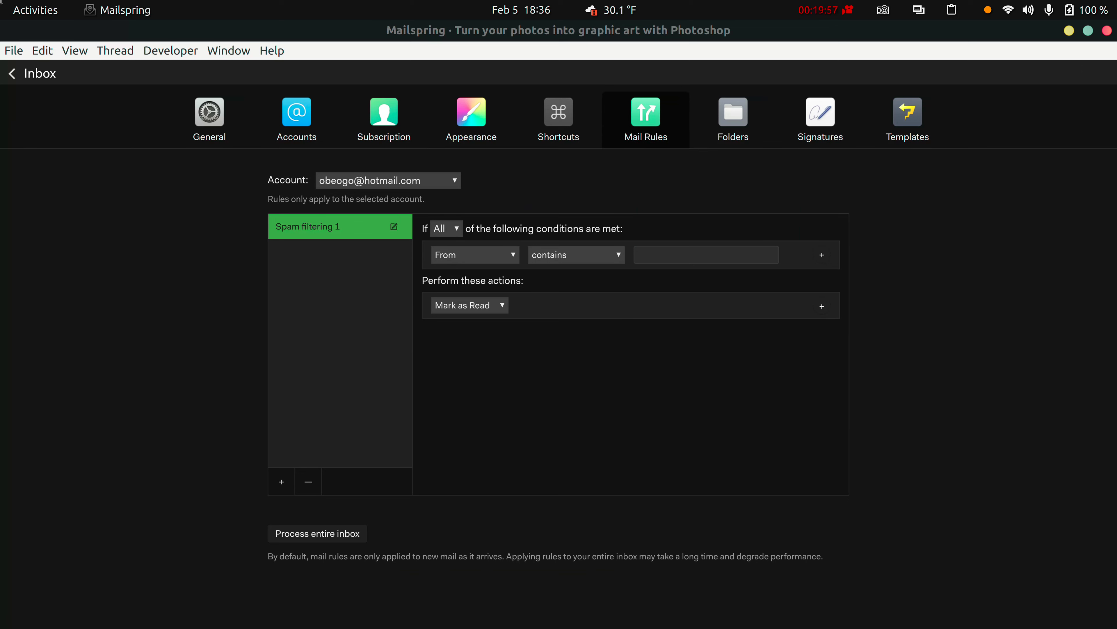
{"action": "left_click", "coordinate": [706, 255]}
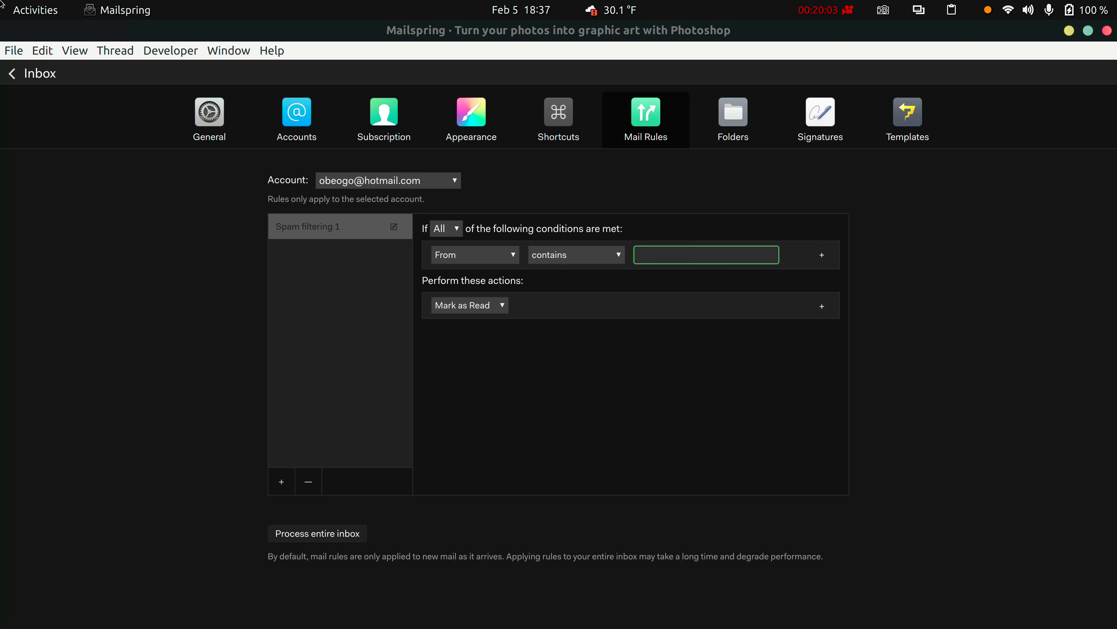
{"action": "left_click", "coordinate": [475, 254]}
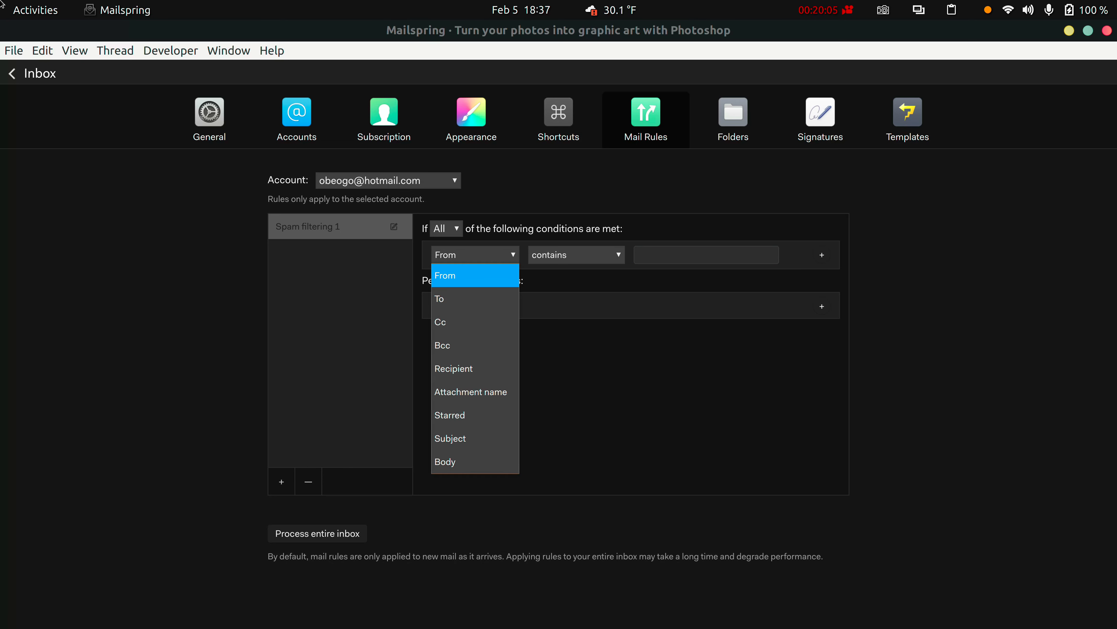